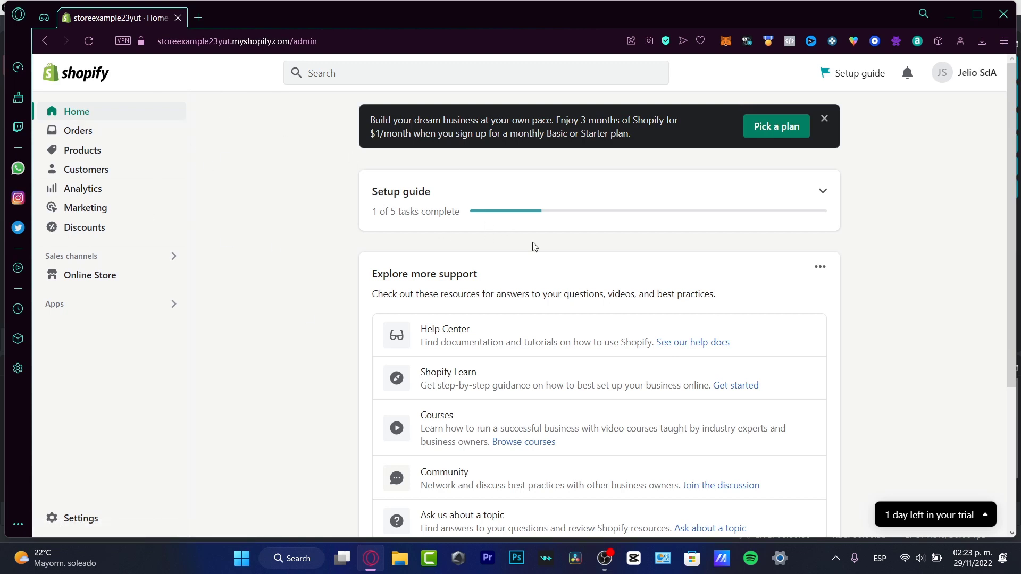
Dismiss the plan offer banner on the store's home page and look over the setup guide's task list
left_click(824, 116)
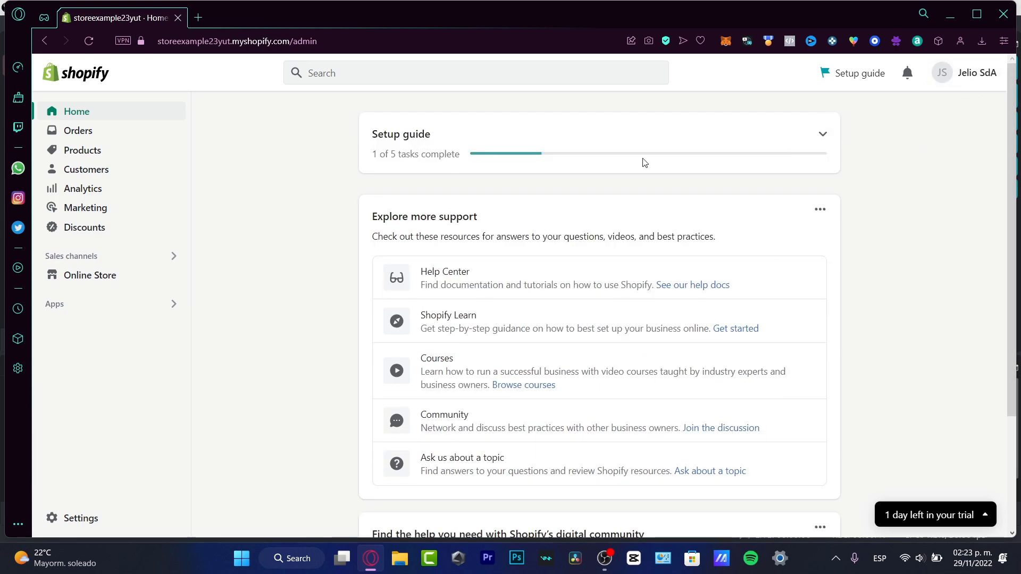
left_click(103, 116)
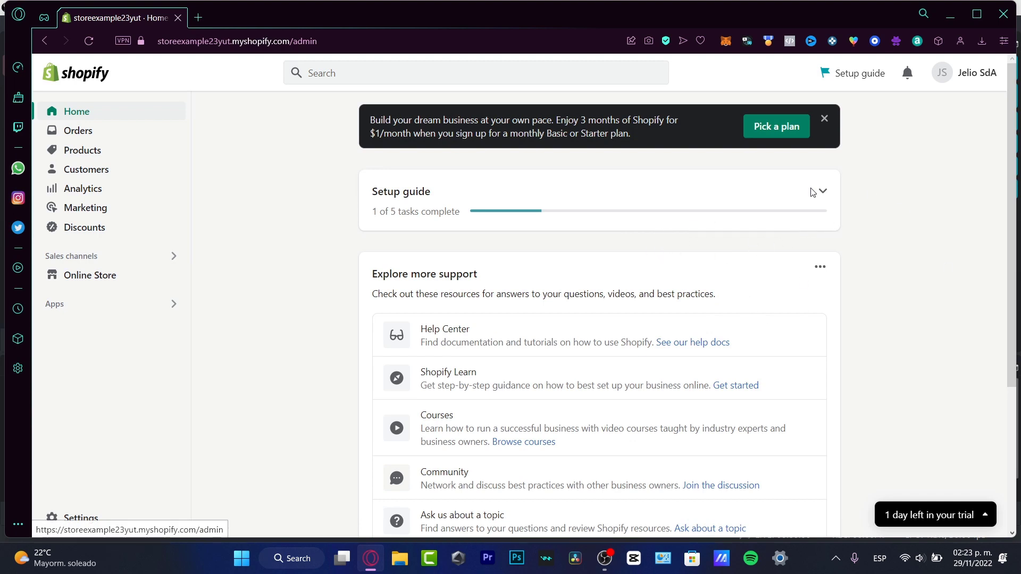
left_click(824, 118)
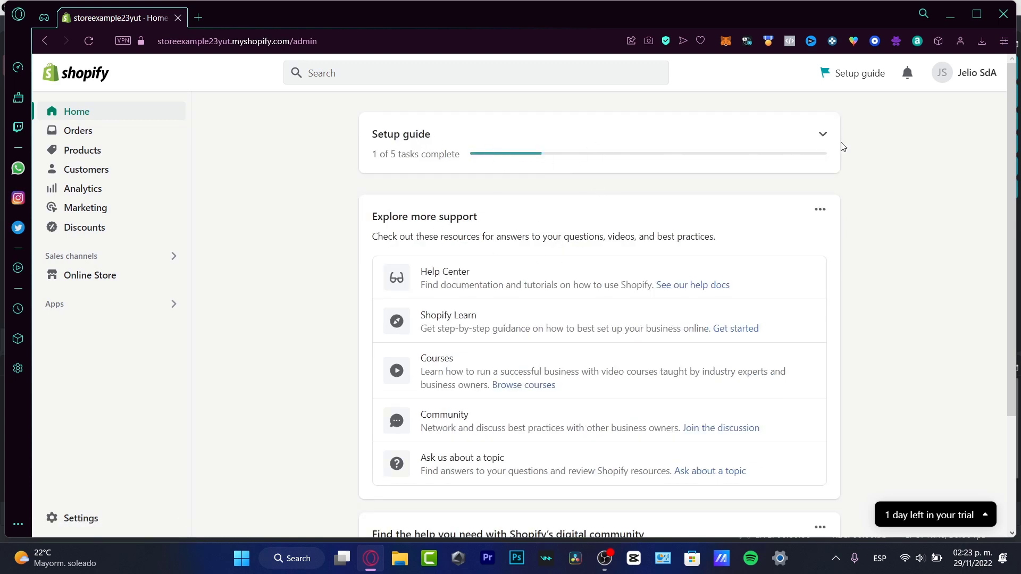
left_click(822, 136)
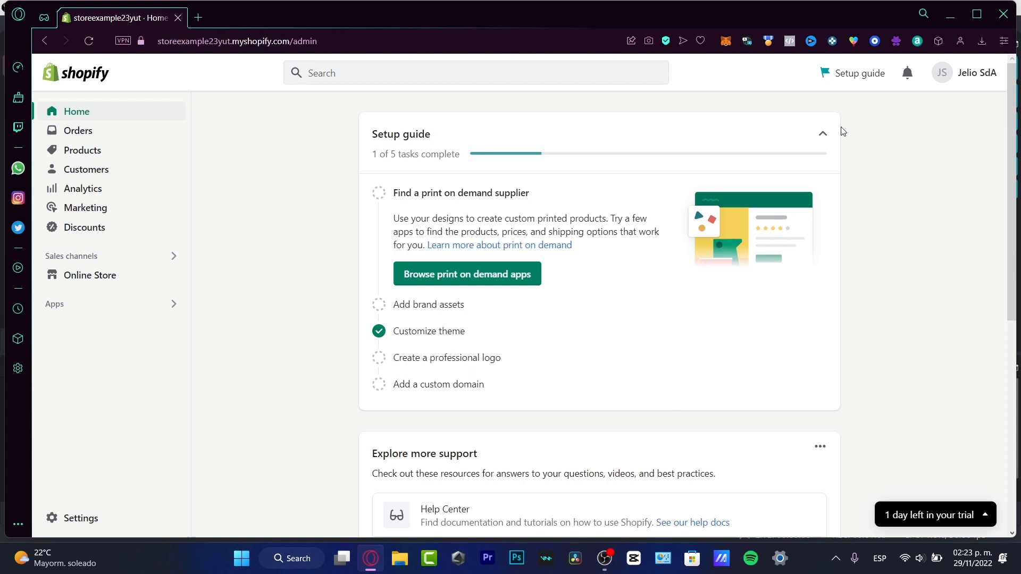
left_click(826, 135)
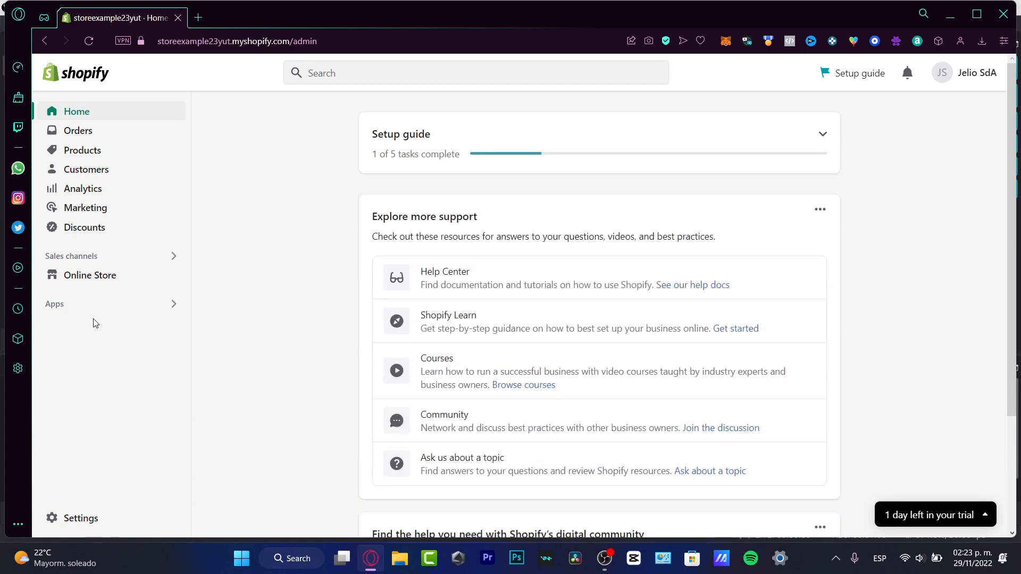
Search the installed apps for "slide" and open GG Product Page Slider&Gallery
left_click(77, 306)
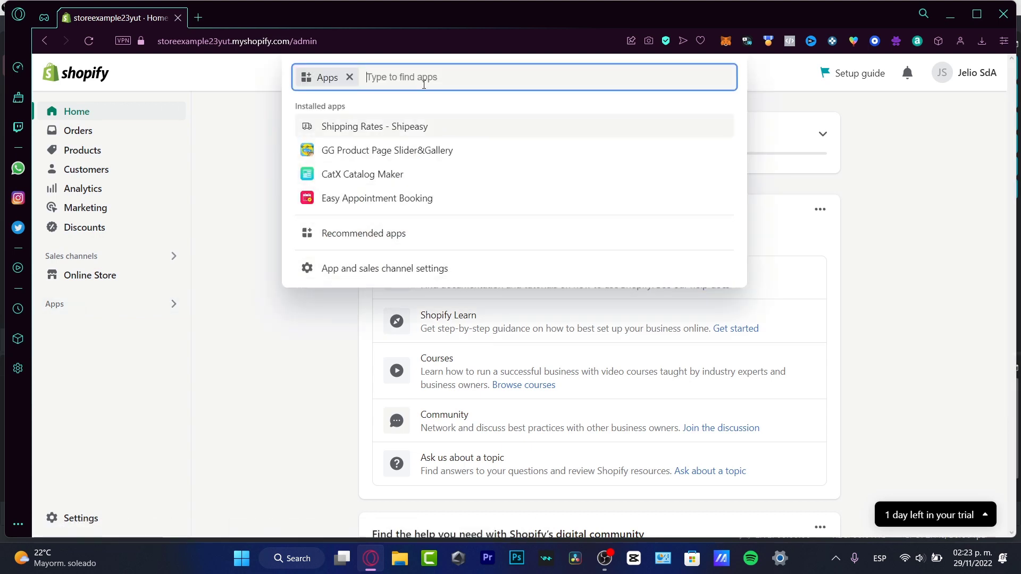
type("slider")
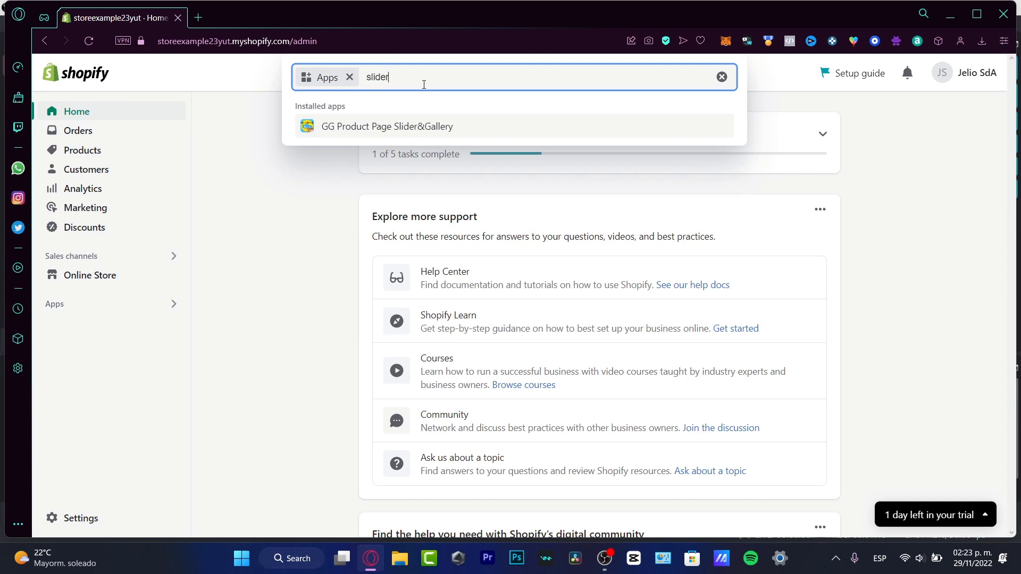
key("Return")
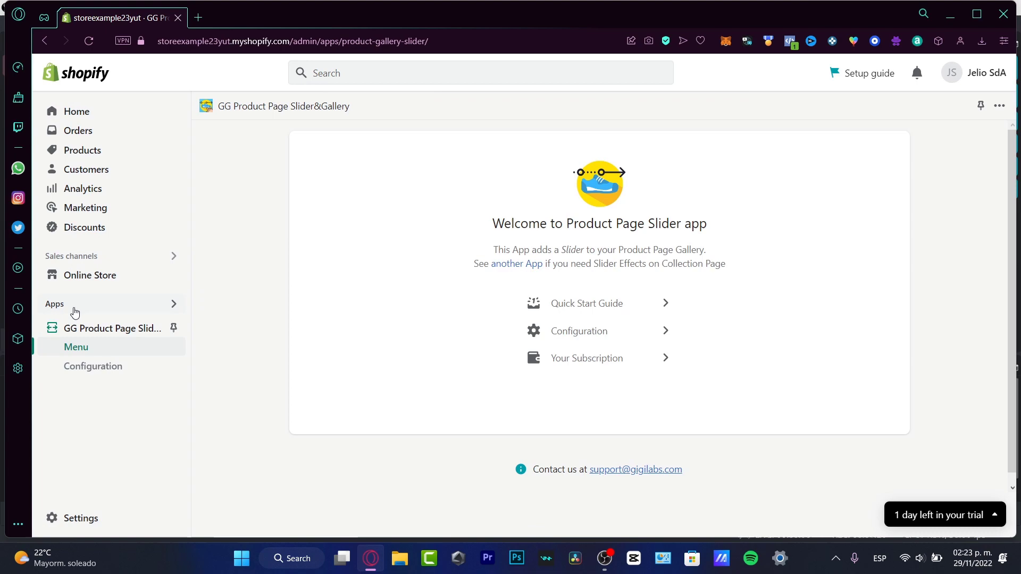
Browse the recommended apps and open the Shopify App Store from there
left_click(70, 307)
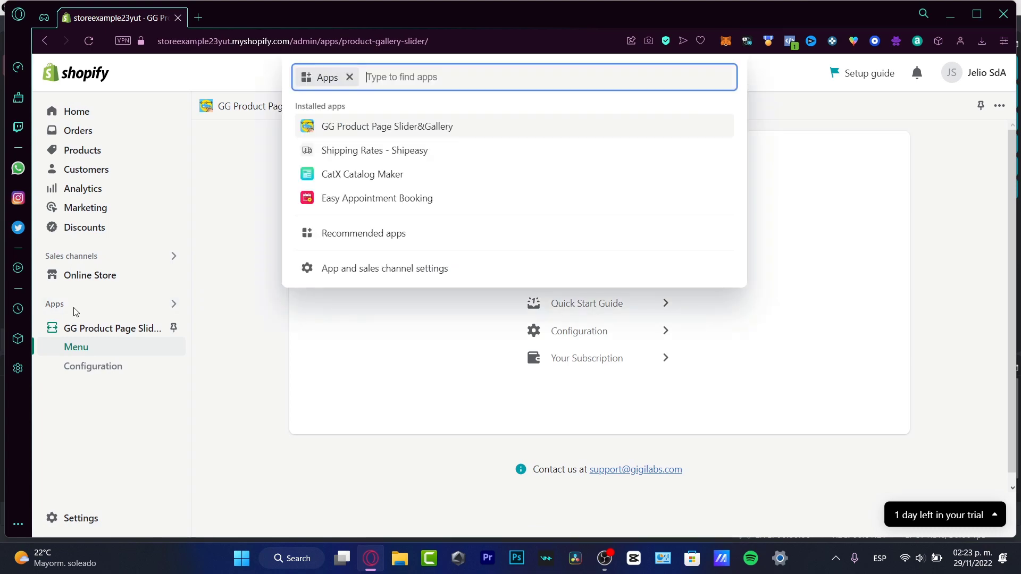
left_click(430, 243)
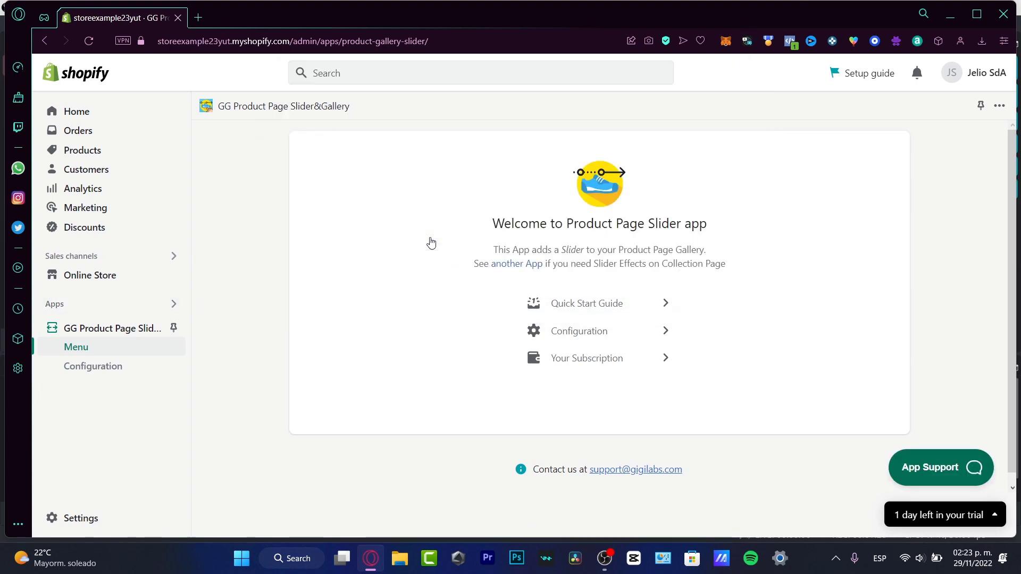
scroll(555, 315, "down", 1)
scroll(555, 315, "down", 3)
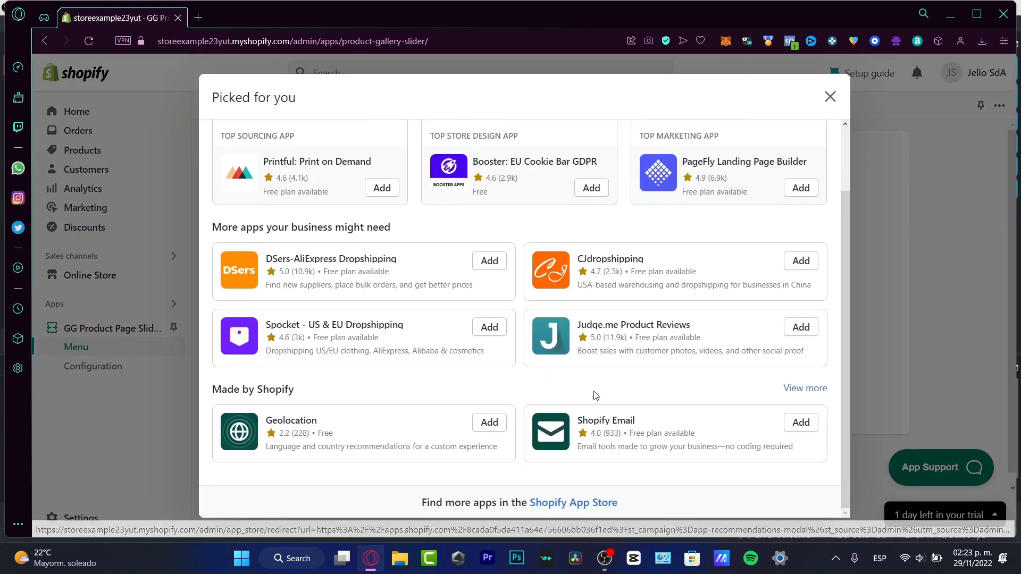
left_click(604, 503)
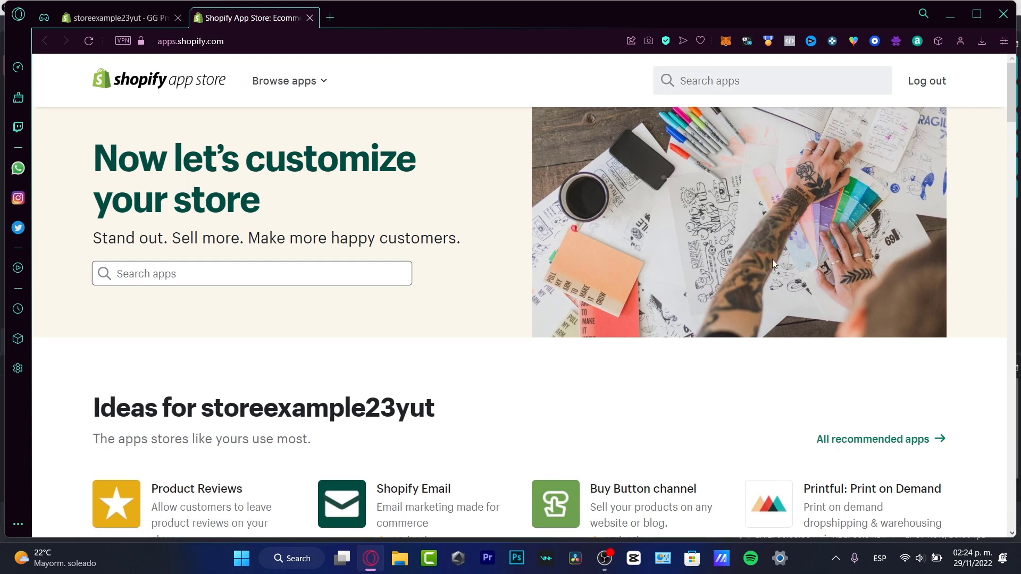
Search the Shopify App Store for "slide"
left_click(153, 276)
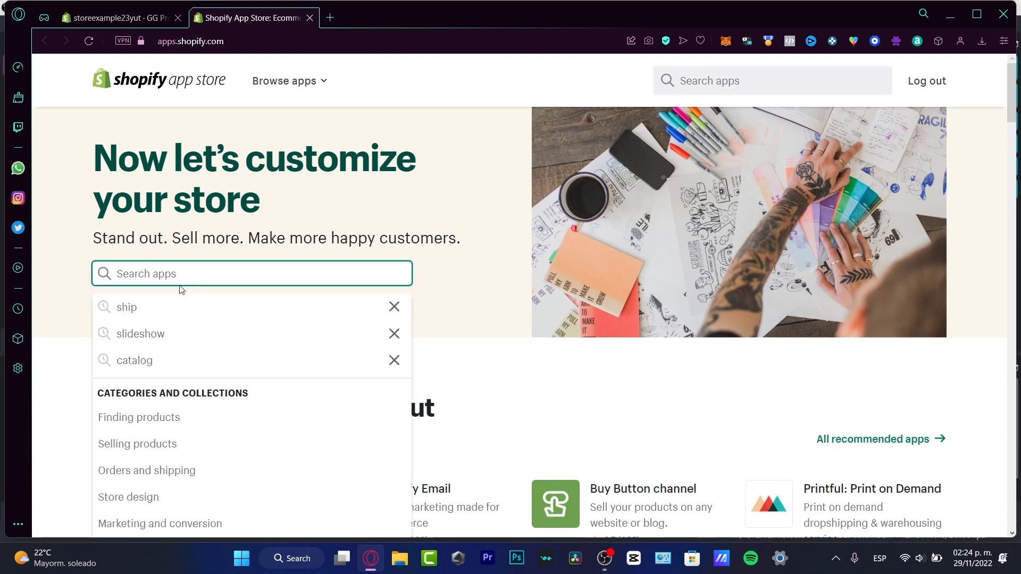
left_click(416, 338)
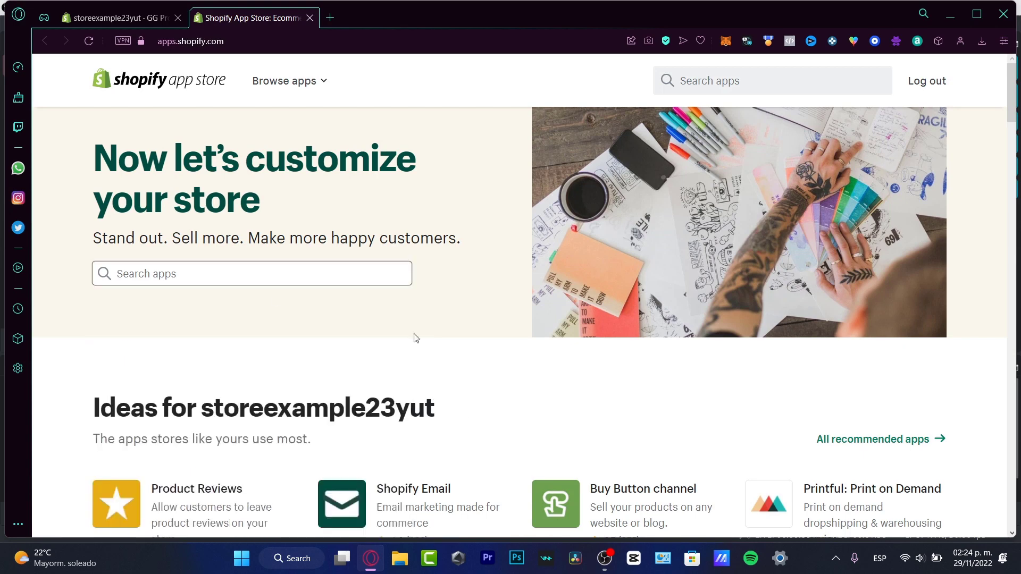
left_click(182, 276)
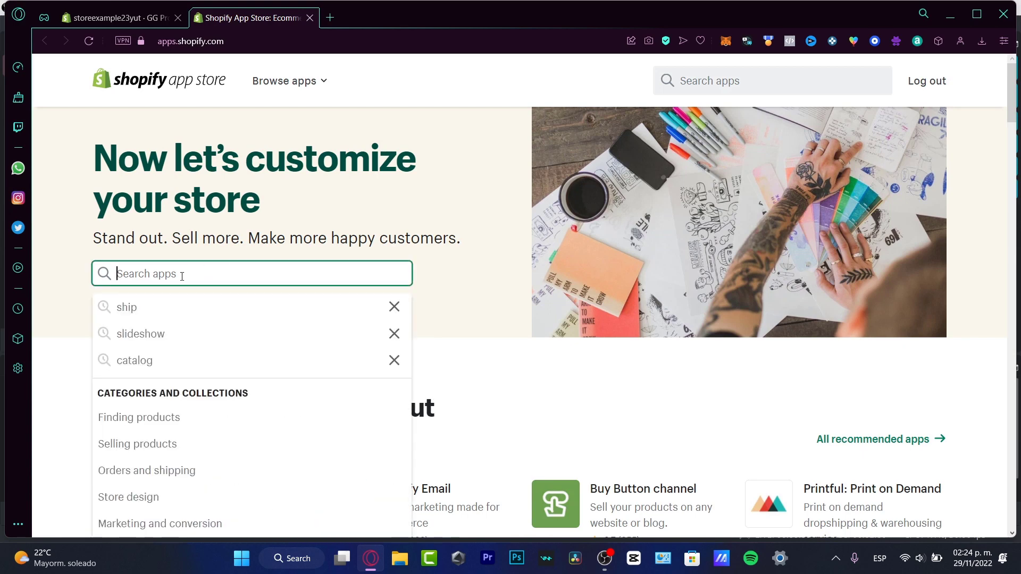
type("slide")
key("Return")
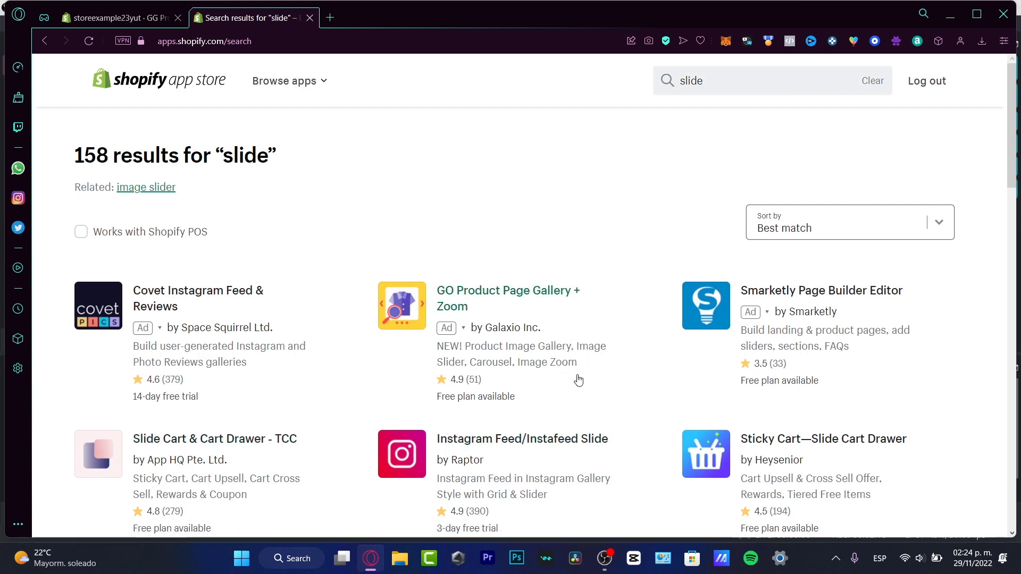
Open the GO Product Page Gallery + Zoom listing and review its title, free plan and trial offer
left_click_drag(437, 397, 512, 416)
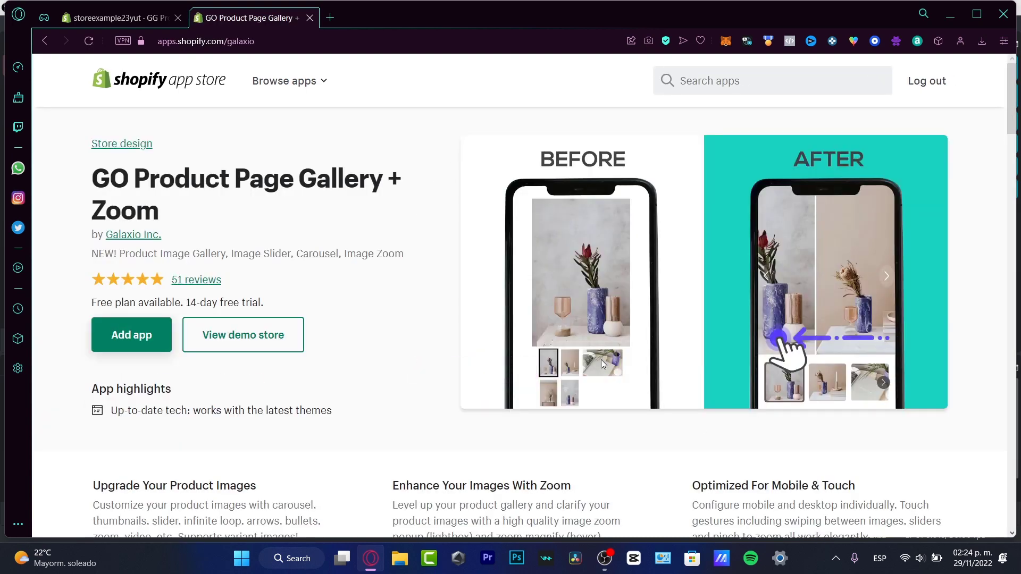
left_click_drag(175, 192, 390, 194)
left_click(146, 304)
left_click_drag(181, 300, 274, 306)
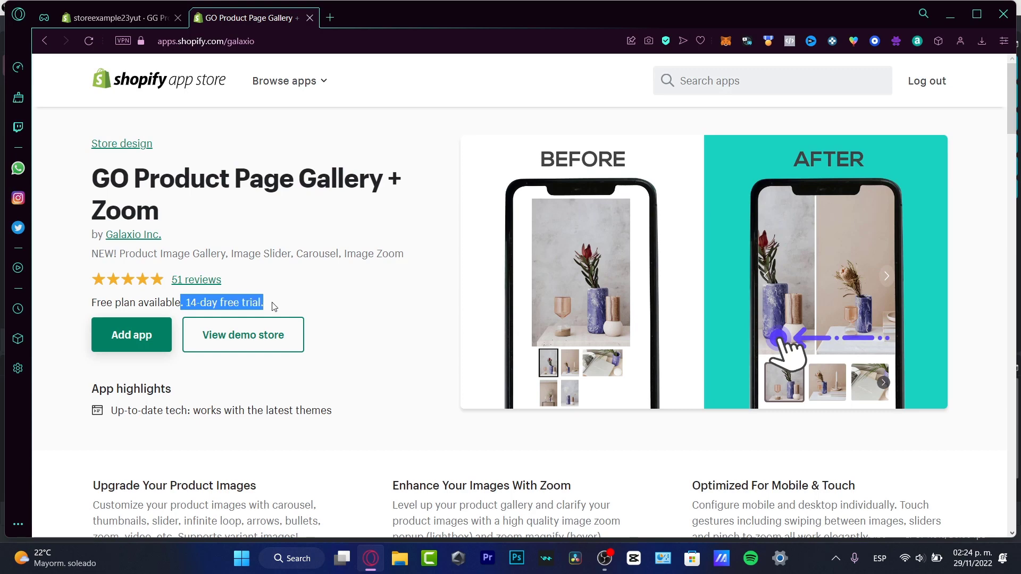
left_click(313, 312)
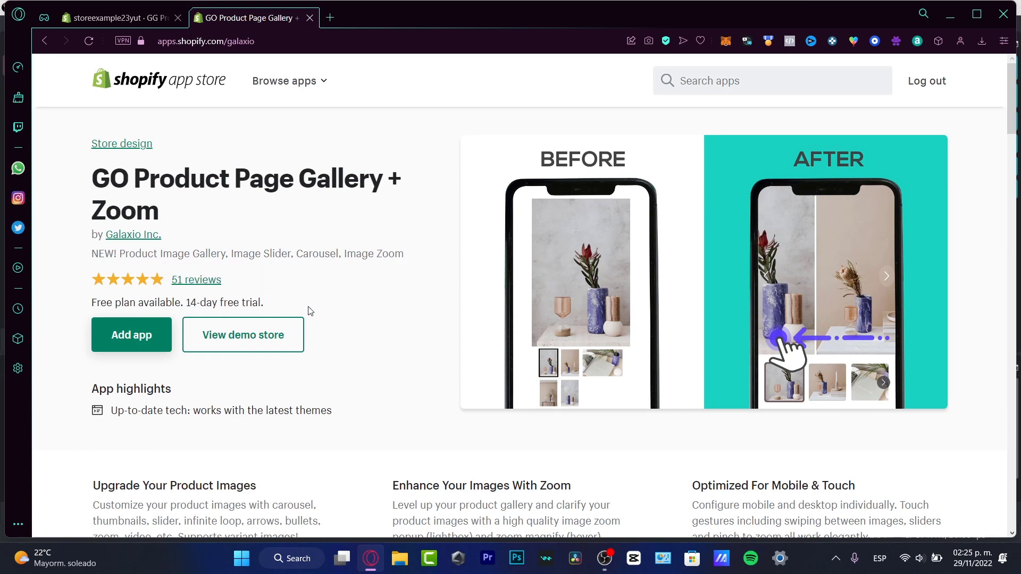
Add GO Product Page Gallery + Zoom to the store and approve its installation
left_click(141, 348)
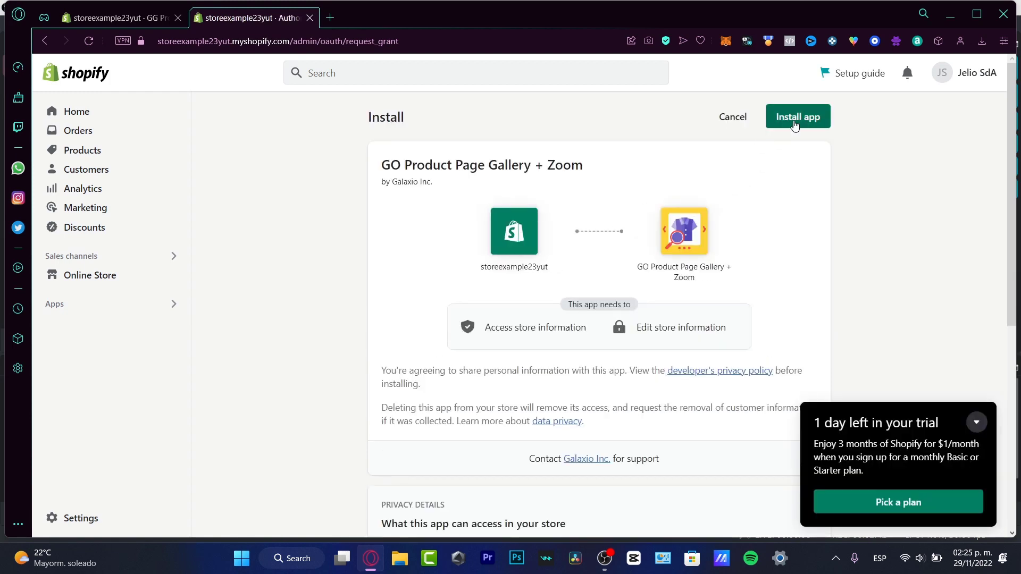
left_click(976, 421)
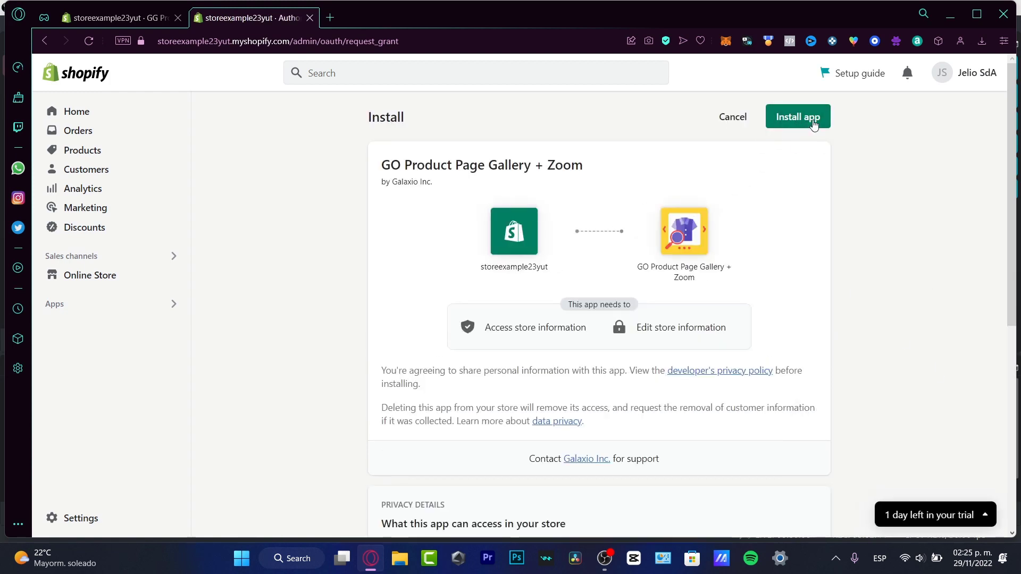
left_click(812, 118)
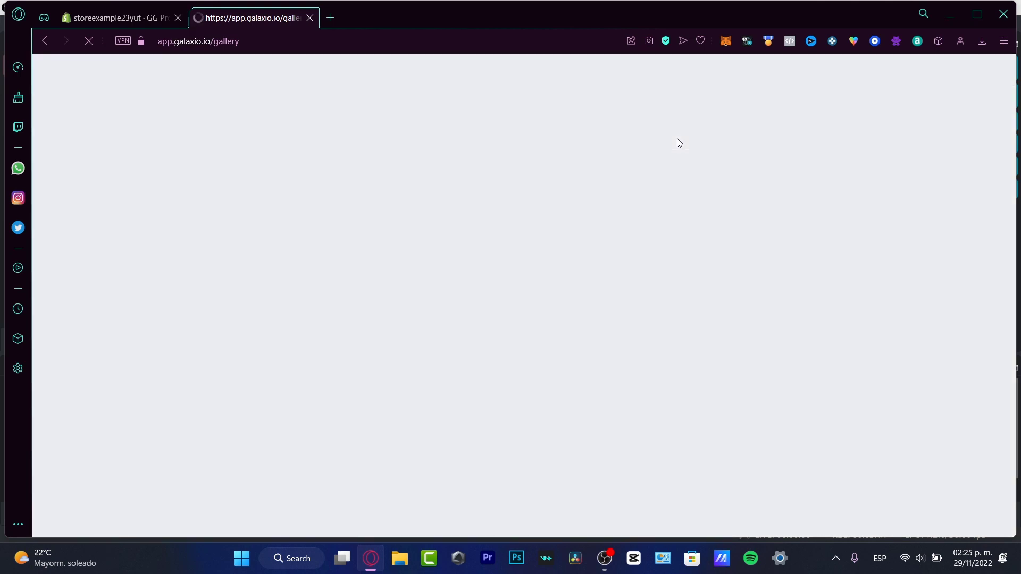
Accept the app's Terms and Conditions and Privacy Policy, and install it on the current Dawn theme
left_click(354, 303)
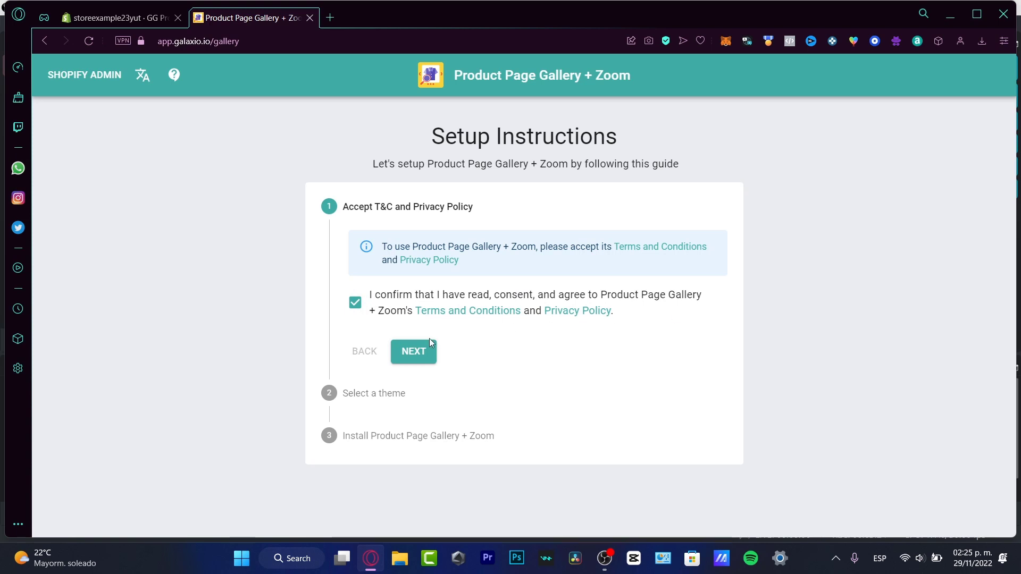
left_click(417, 352)
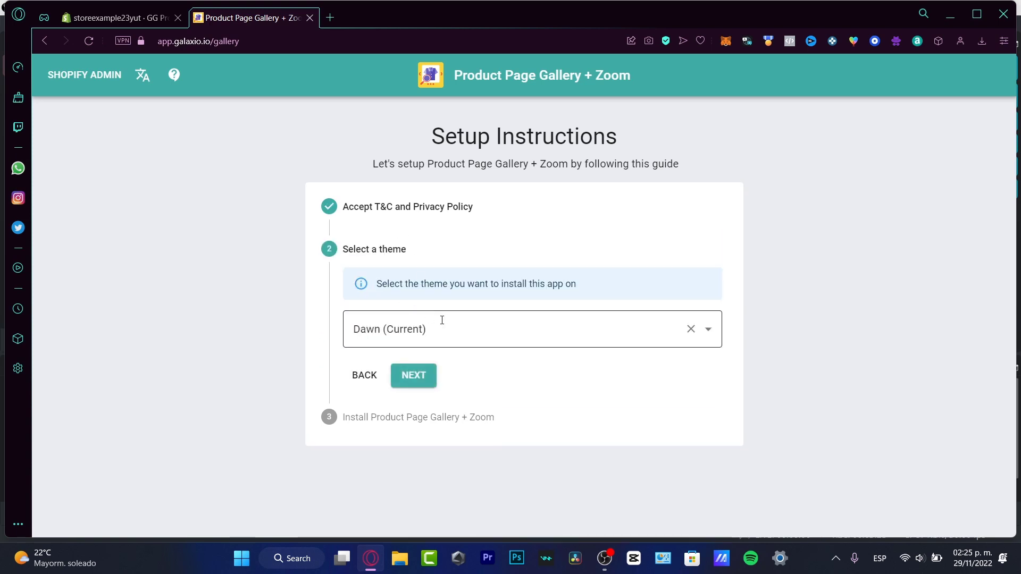
left_click(442, 326)
left_click(527, 372)
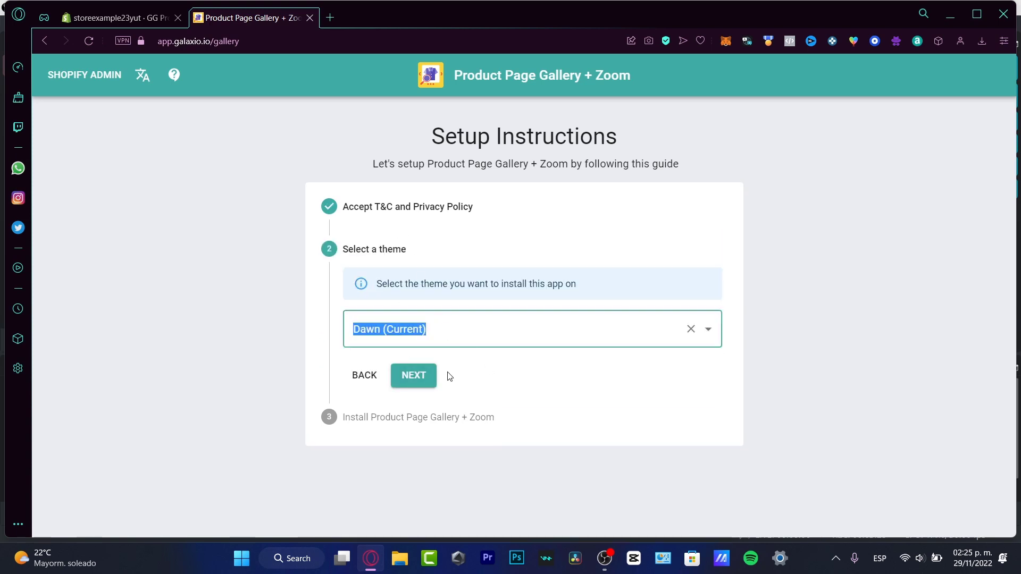
left_click(432, 375)
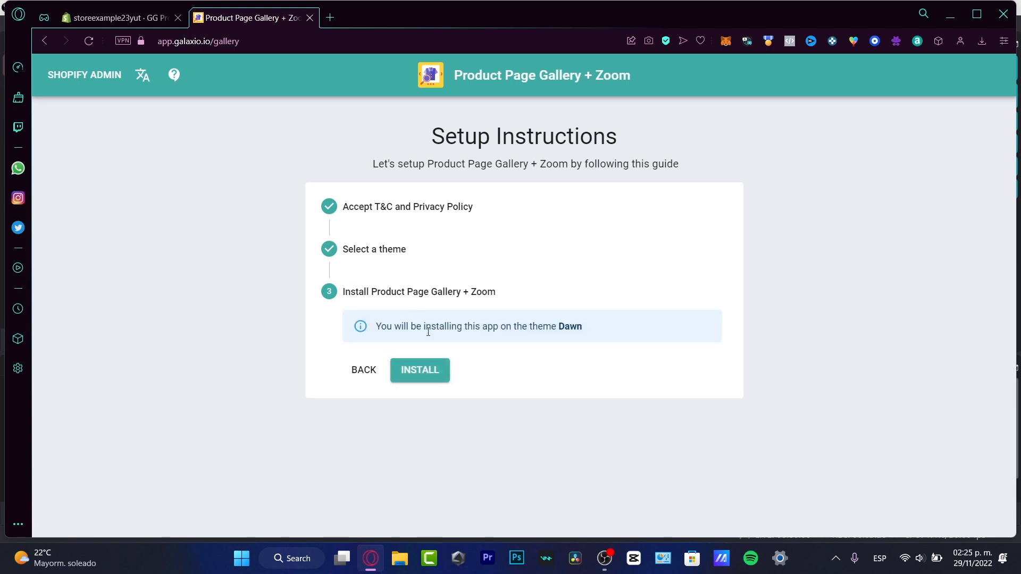
left_click(433, 369)
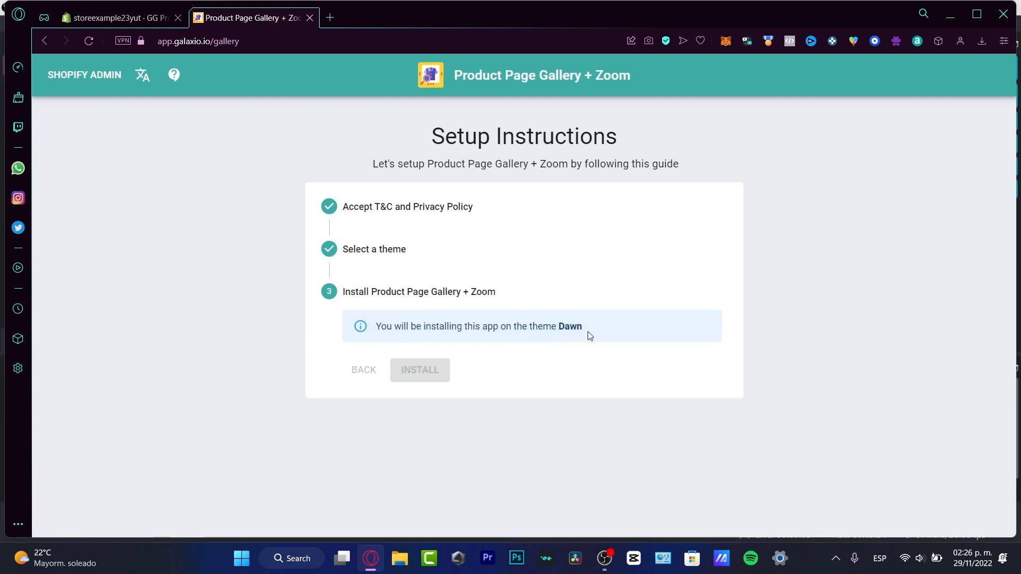
Open the theme settings from the app's setup guide to activate the Product Page Gallery Zoom embed
scroll(797, 374, "down", 4)
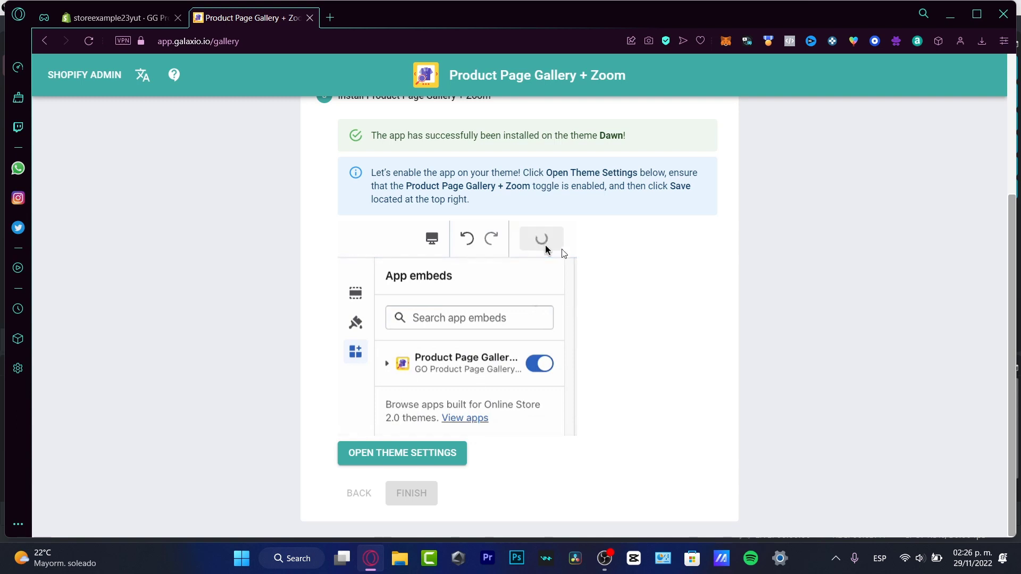
left_click(455, 452)
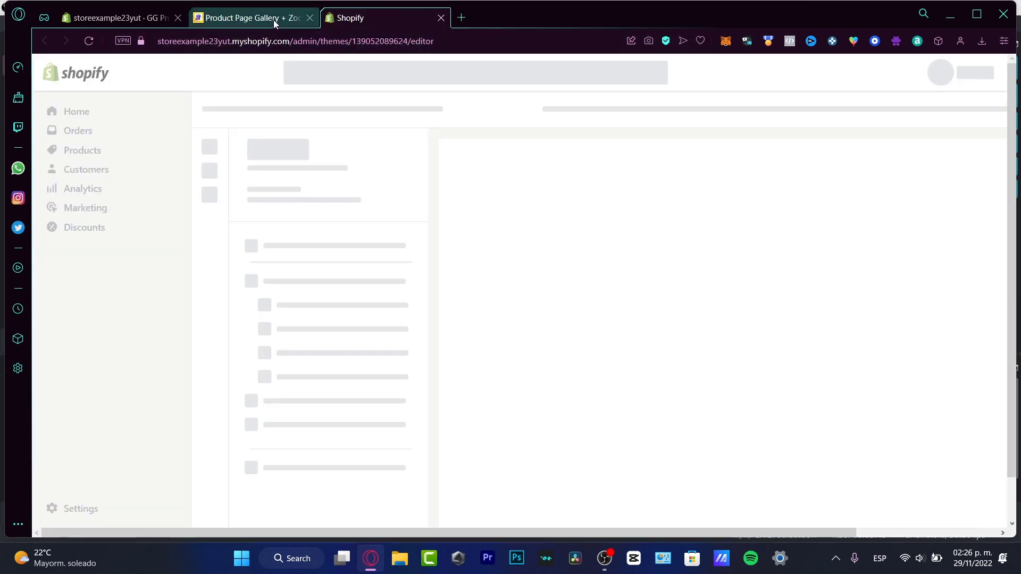
left_click(289, 18)
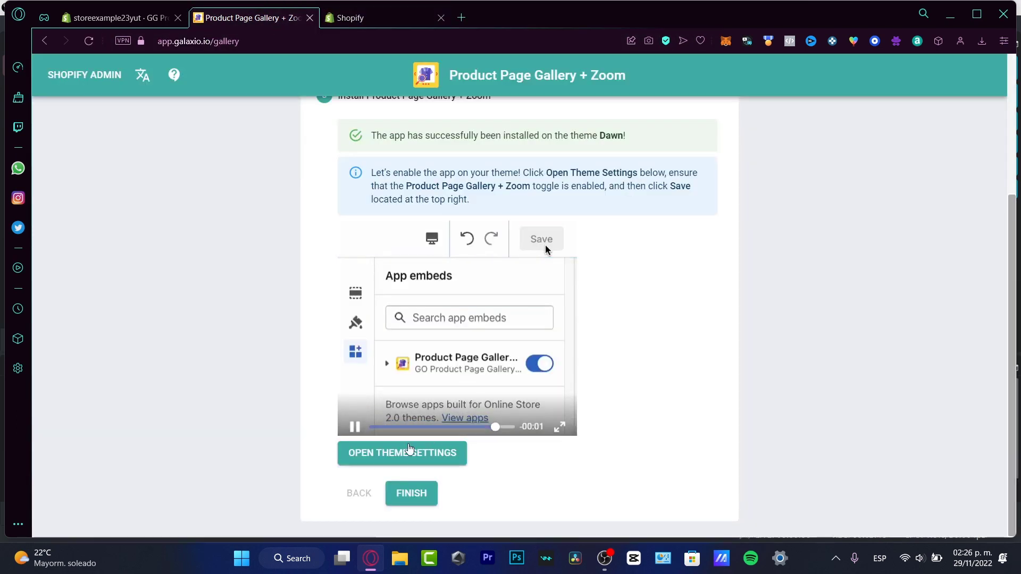
left_click(388, 21)
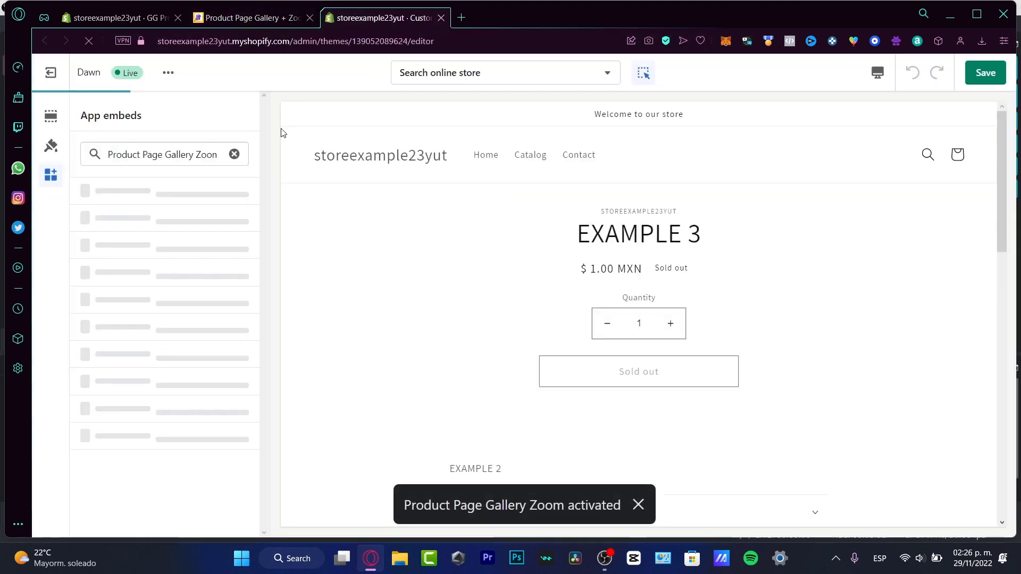
View the Online Store's Themes page in the Shopify admin and return to the app's setup guide
left_click(122, 20)
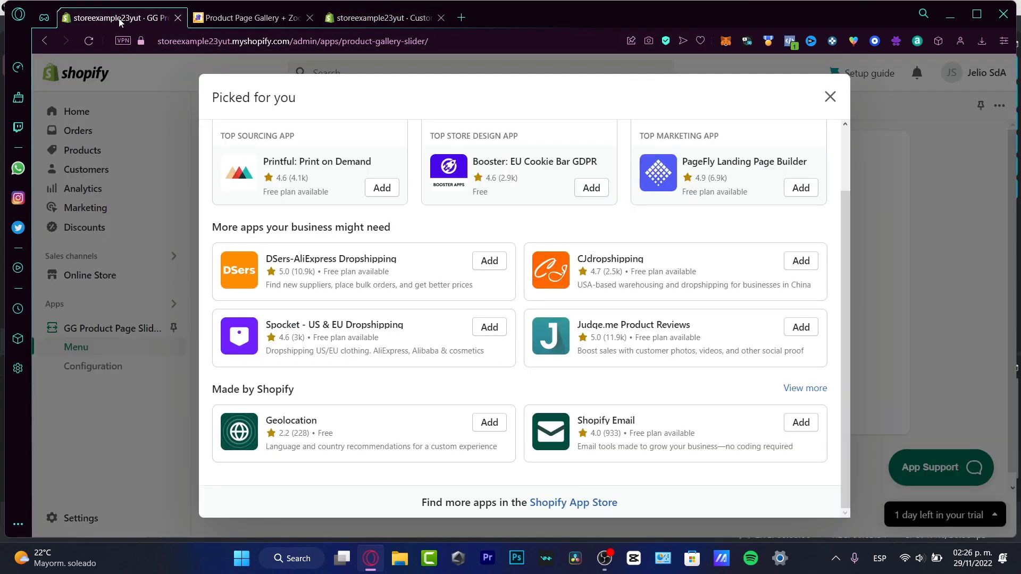
left_click(165, 123)
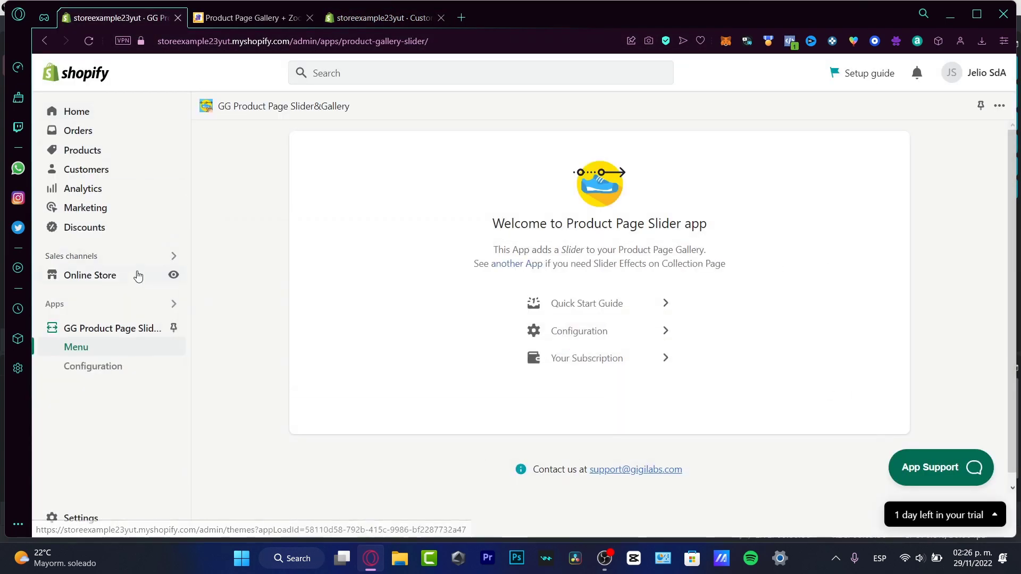
left_click(106, 276)
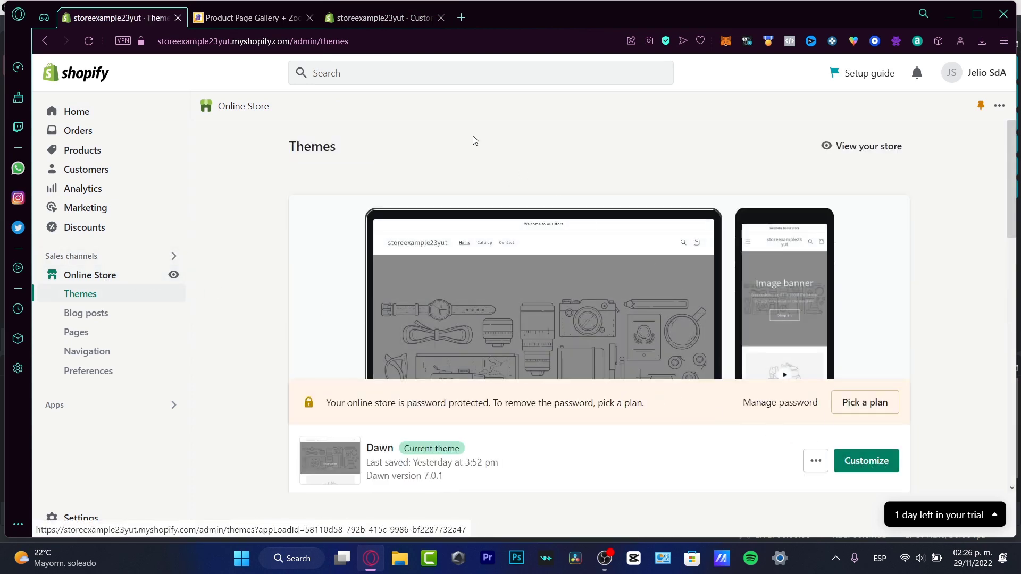
left_click(247, 18)
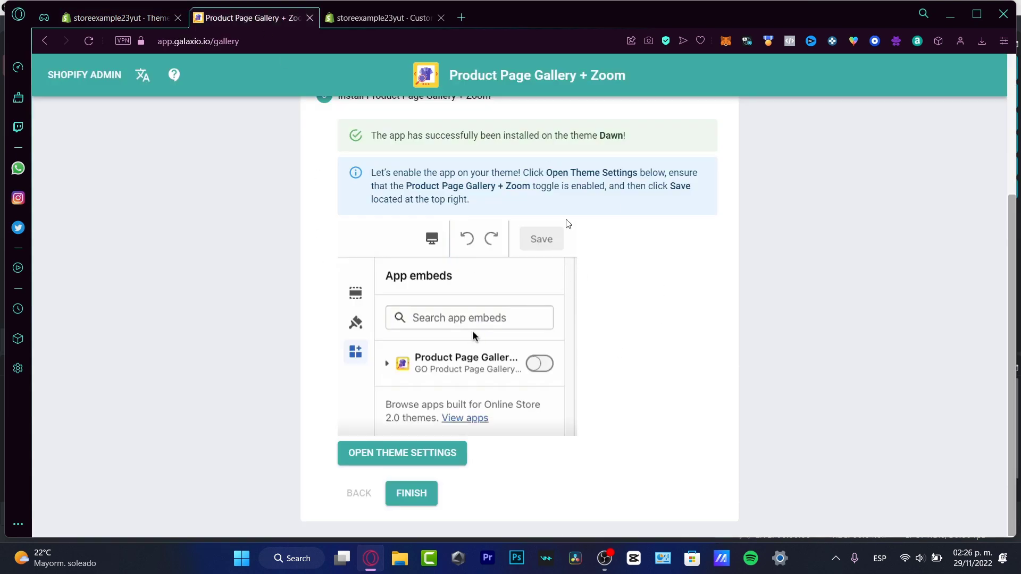
Review the Product Page Gallery Zoom embed and product page preview in the theme editor, and open the app from its manage link
left_click(355, 15)
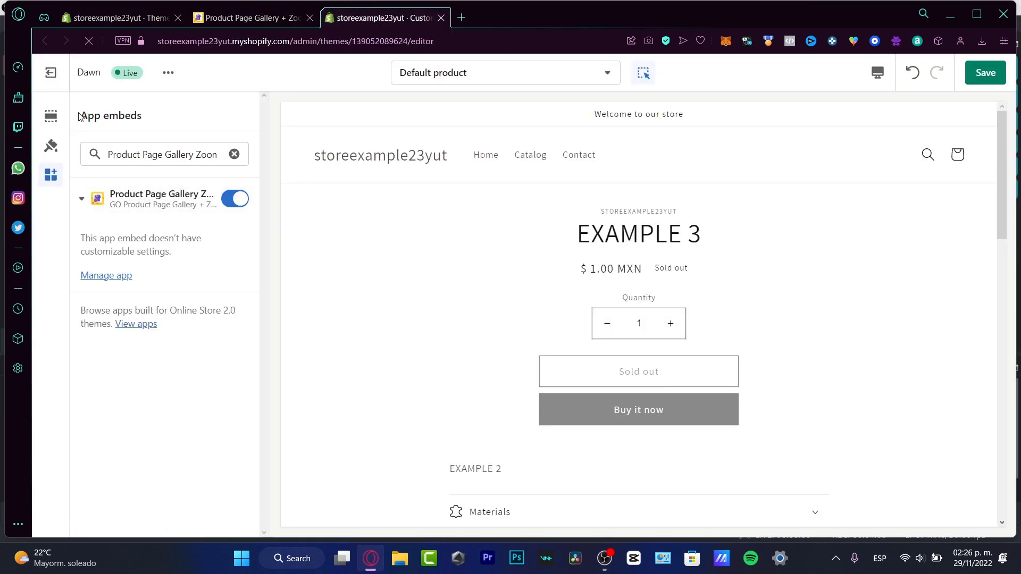
left_click_drag(79, 116, 143, 117)
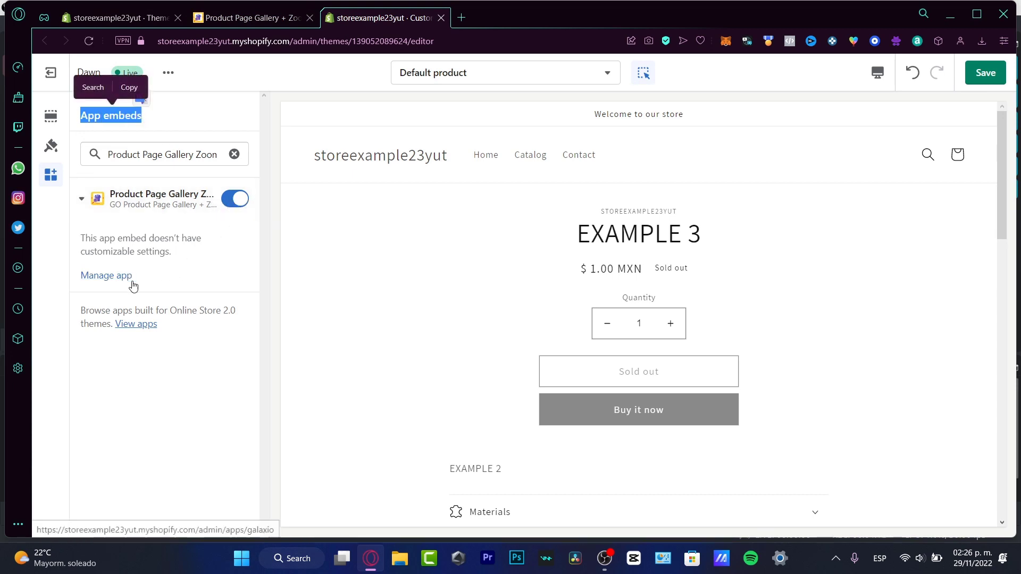
scroll(540, 278, "down", 10)
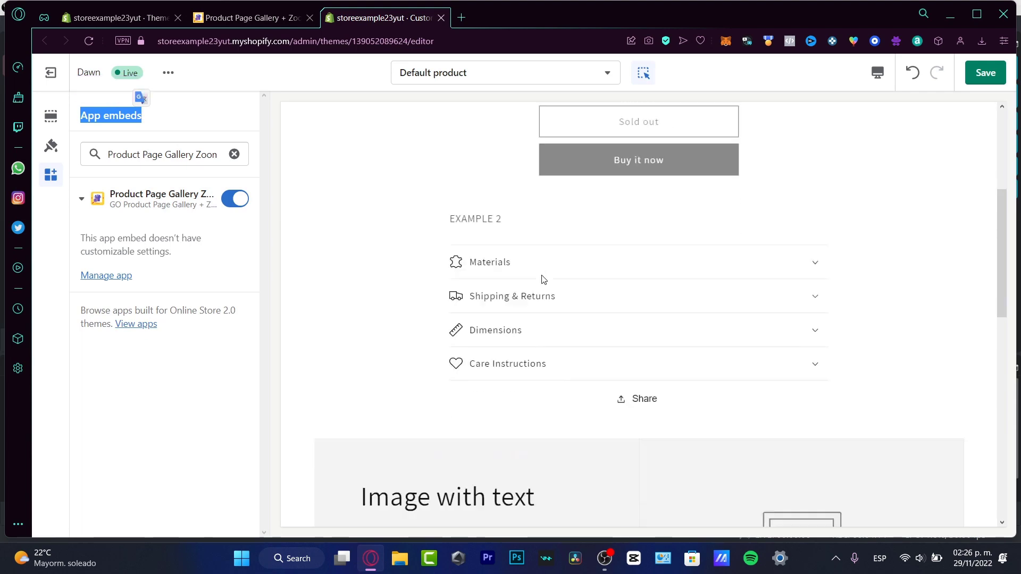
scroll(543, 276, "down", 6)
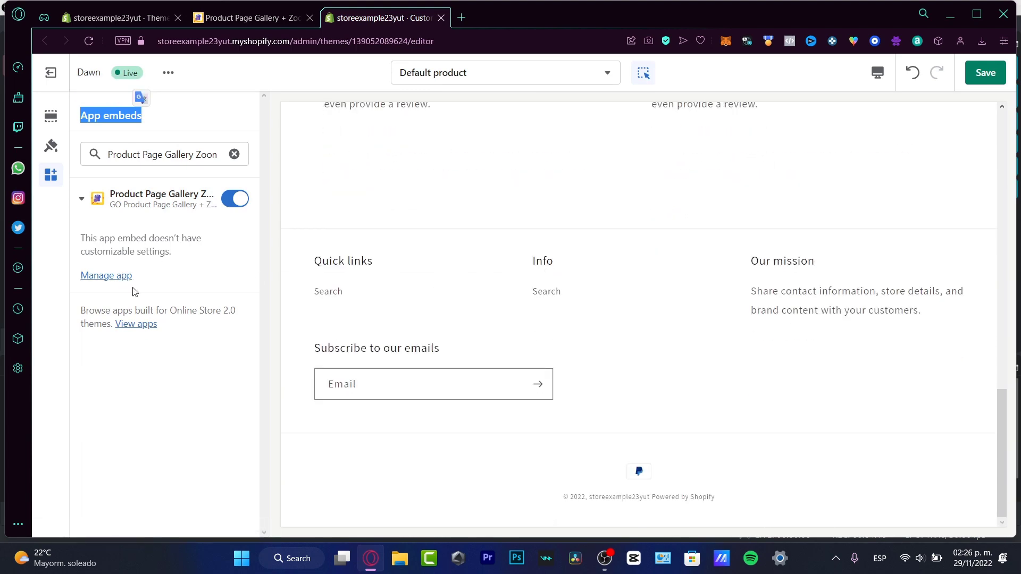
left_click(100, 274)
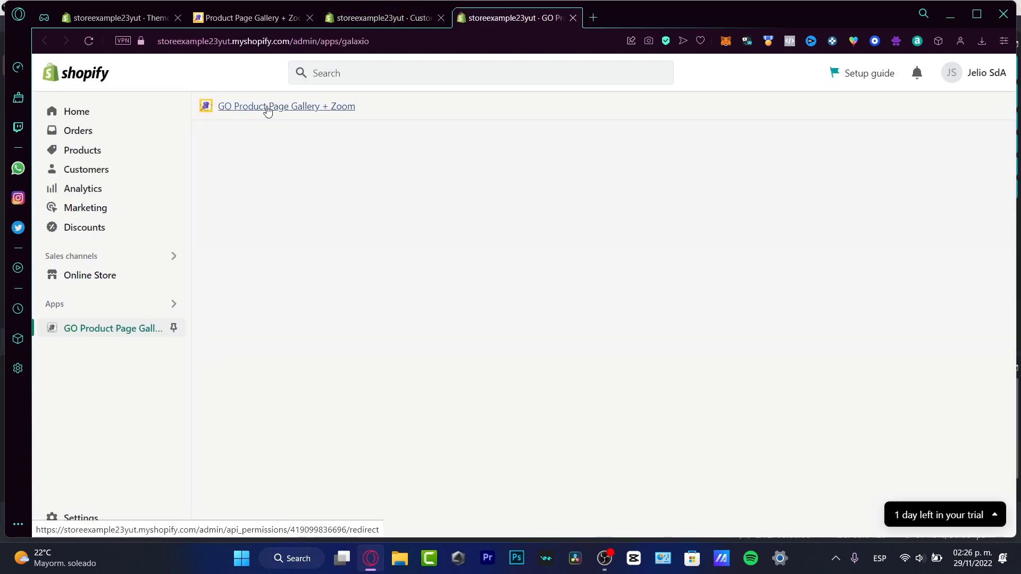
left_click(300, 109)
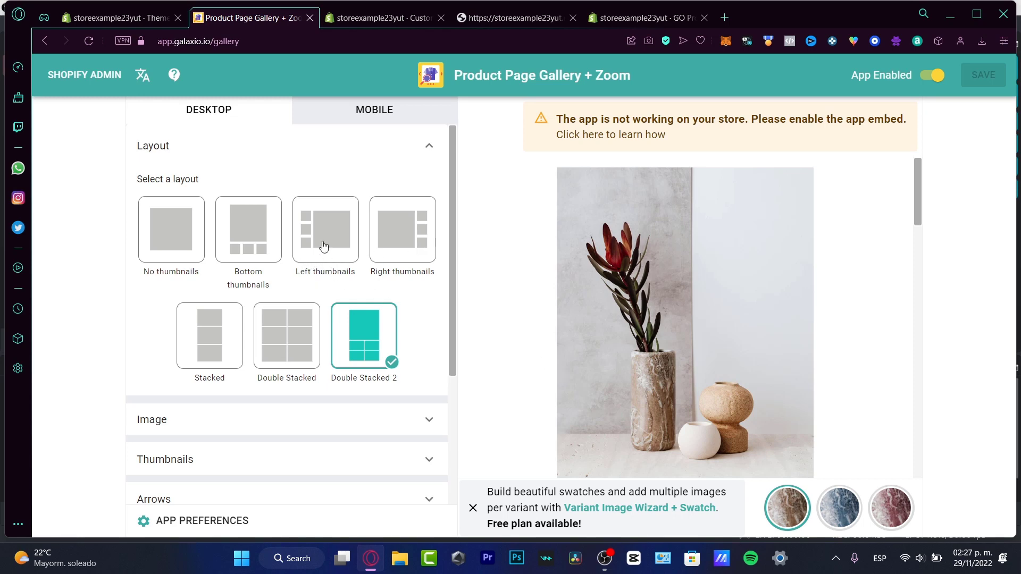
Compare the Double Stacked and Double Stacked 2 desktop layouts, preview the other vase variants, and review the remaining gallery setting groups
left_click(292, 322)
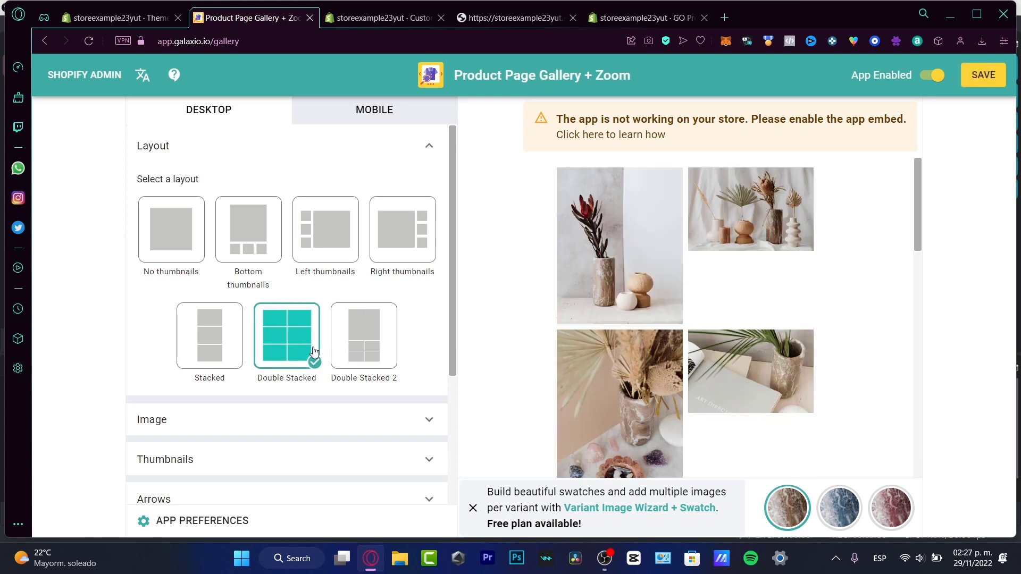
left_click(375, 341)
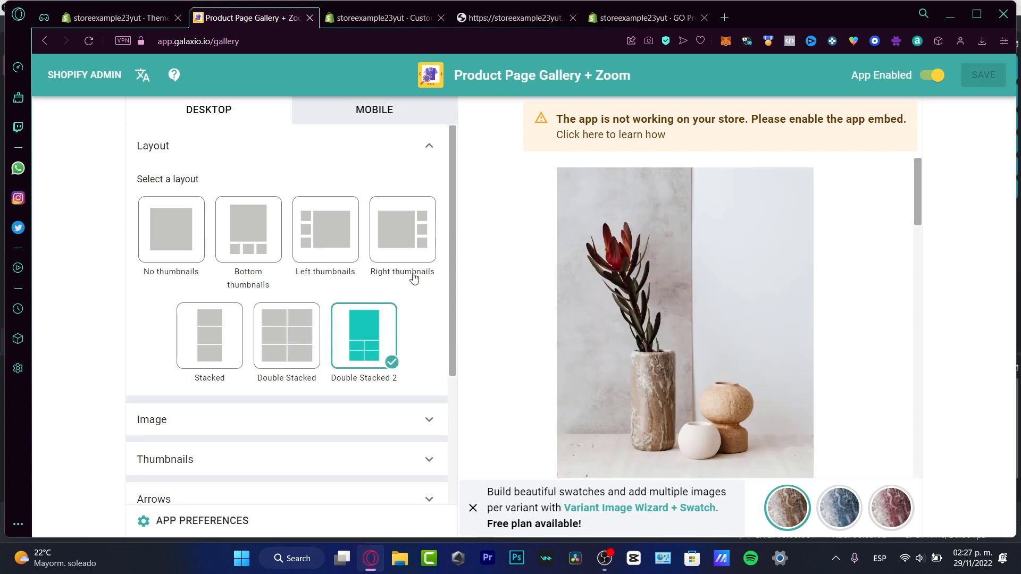
left_click(838, 508)
left_click(889, 510)
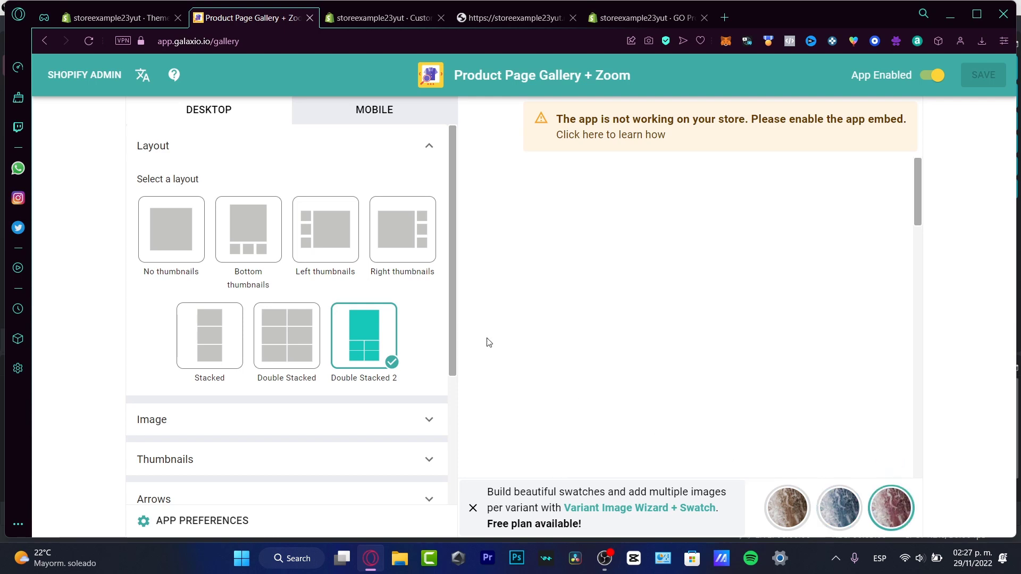
scroll(458, 341, "down", 4)
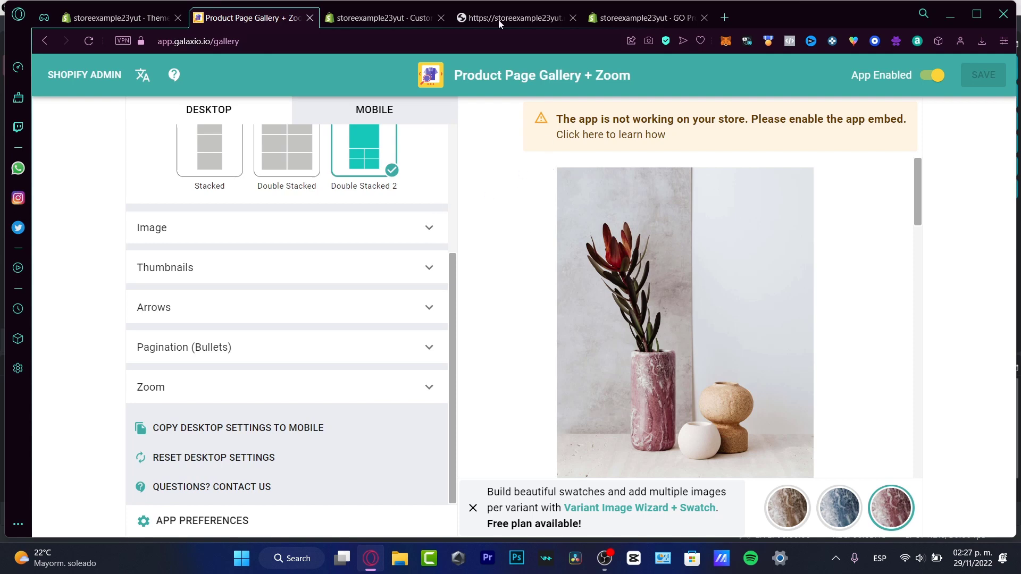
left_click(396, 19)
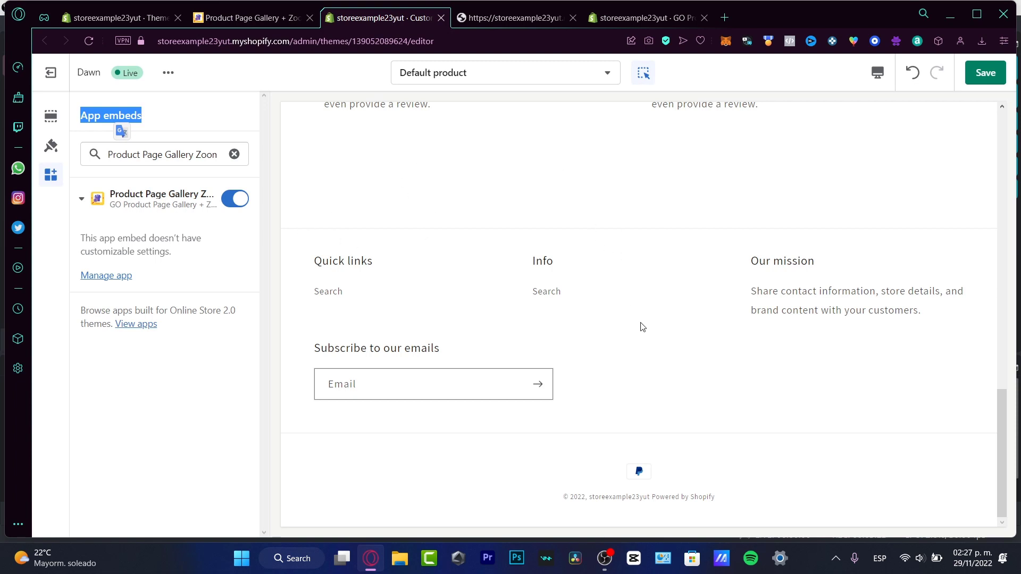
left_click(274, 19)
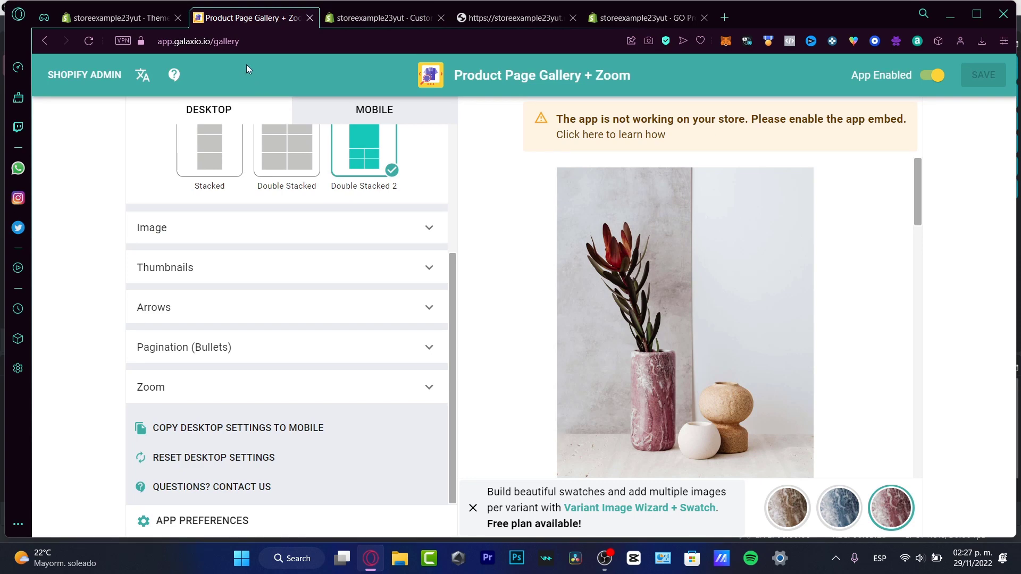
Start a new product in the Shopify admin and title it FEATURED PRODUCT 1
left_click(134, 20)
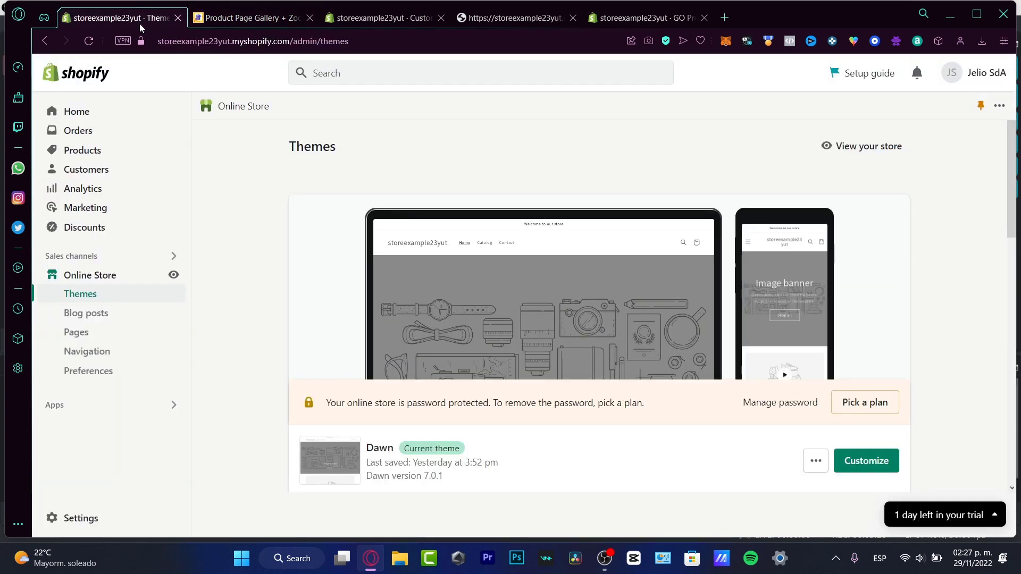
left_click(84, 151)
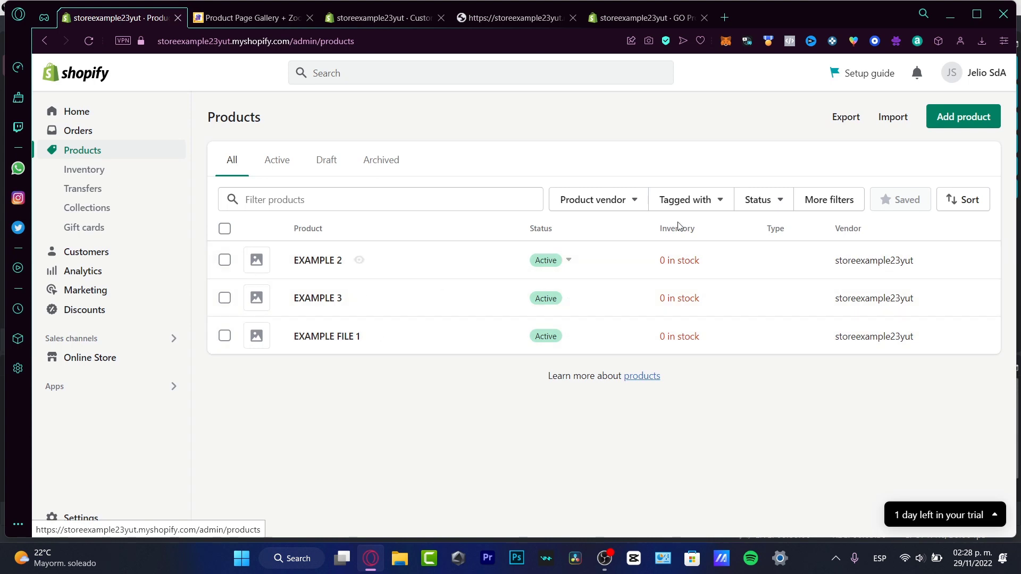
left_click(965, 118)
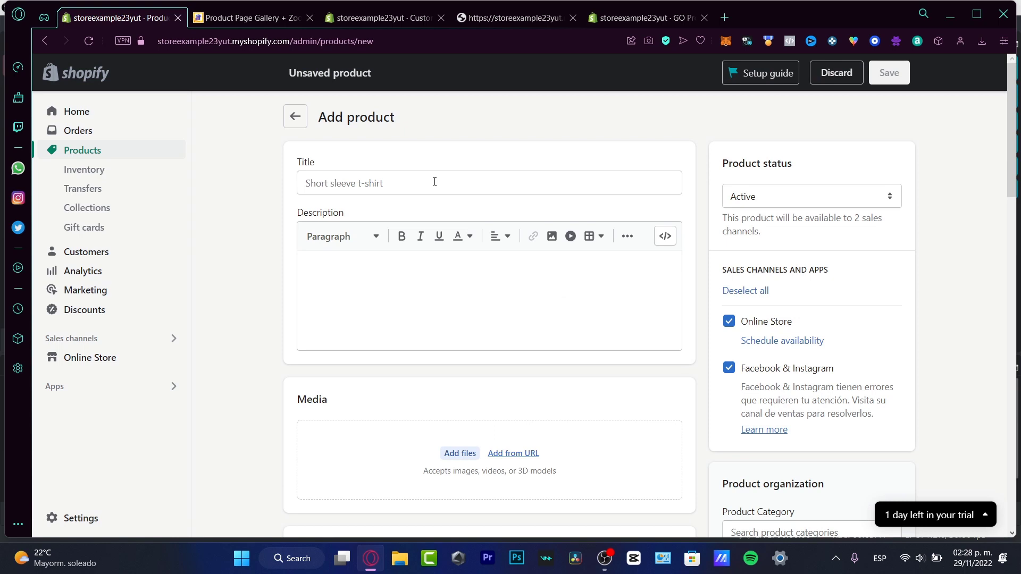
left_click(434, 181)
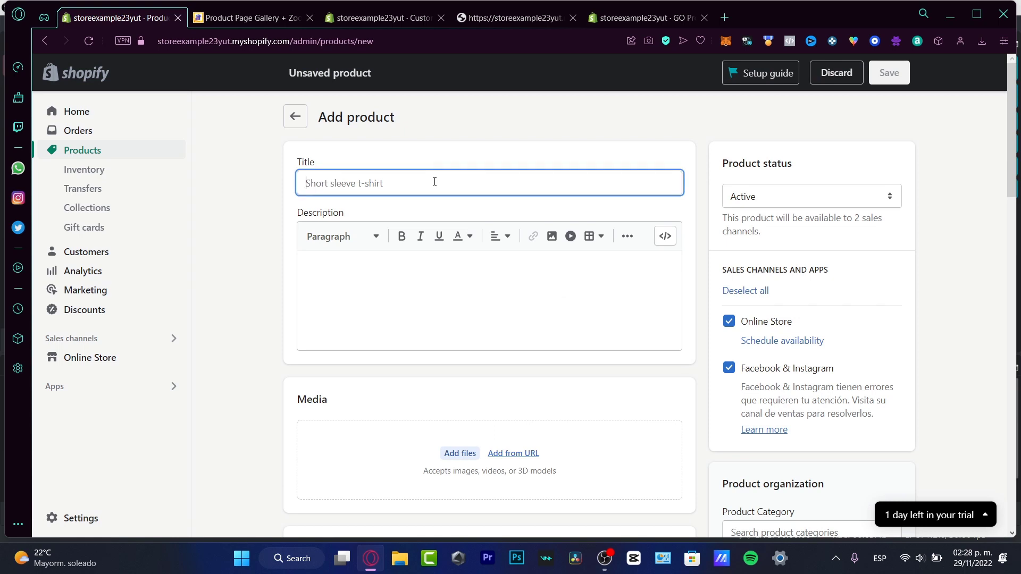
type("FEATURED PRODUCT 1")
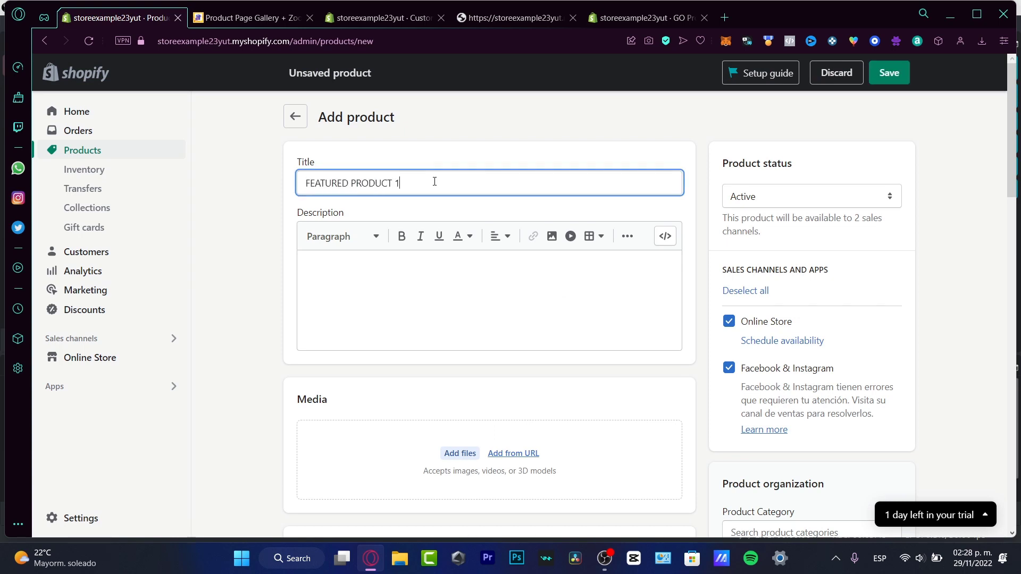
Set the product's price, compare-at price and cost per item to MX$ 1.00, save it, and return to the product list
scroll(379, 238, "down", 8)
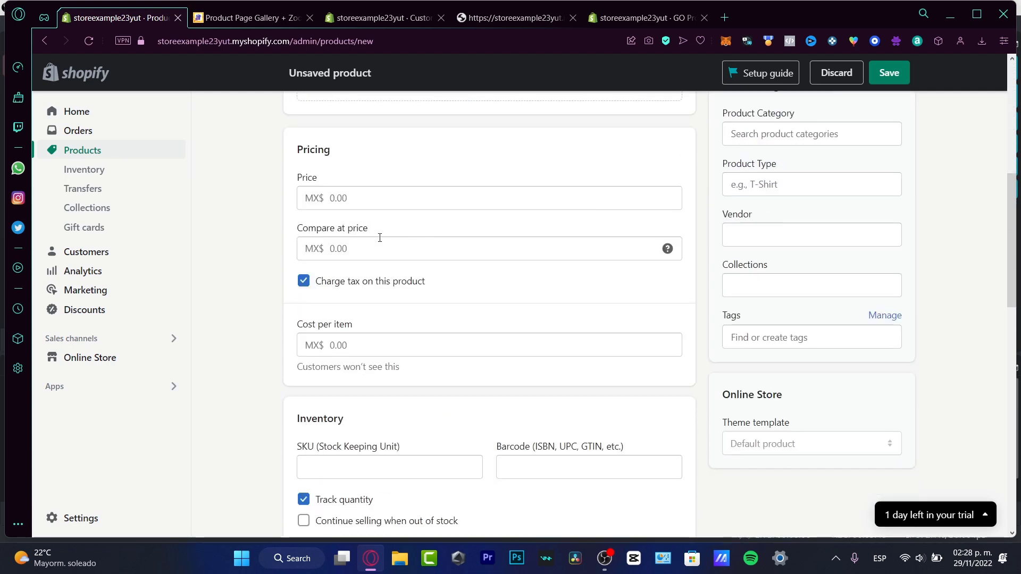
left_click(387, 206)
type("1")
left_click(394, 244)
type("1")
left_click(422, 335)
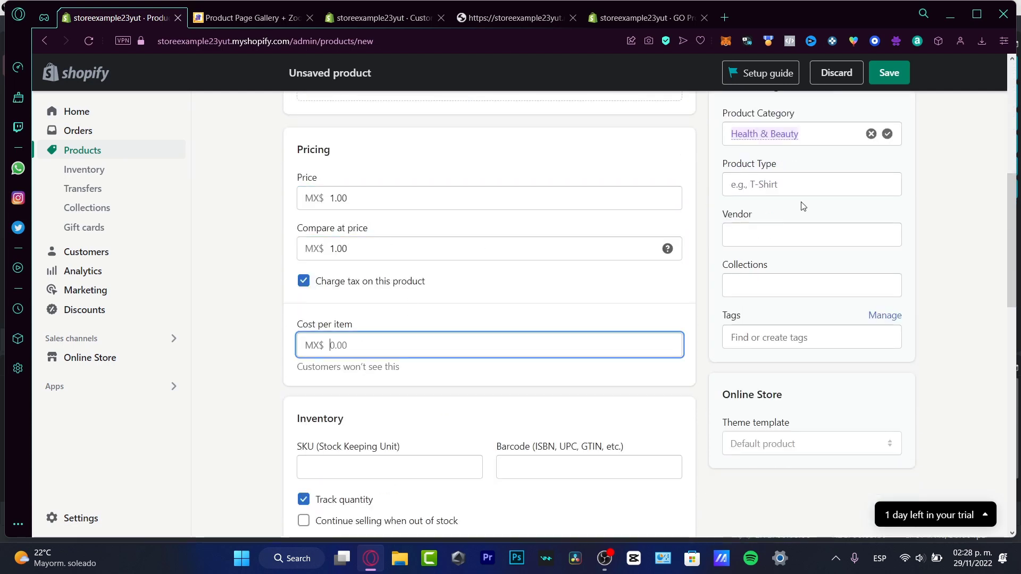
type("1")
left_click(891, 78)
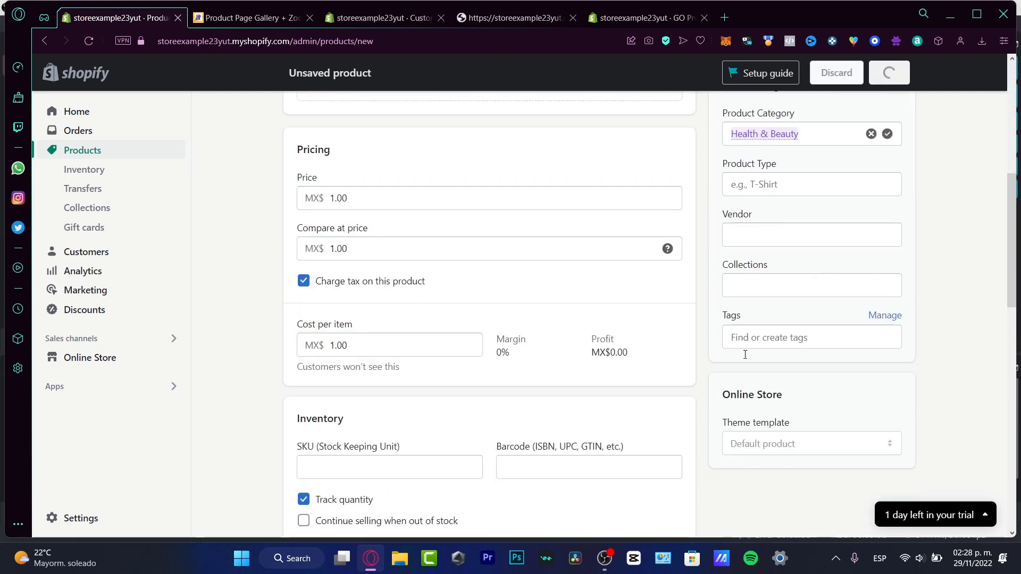
left_click(299, 118)
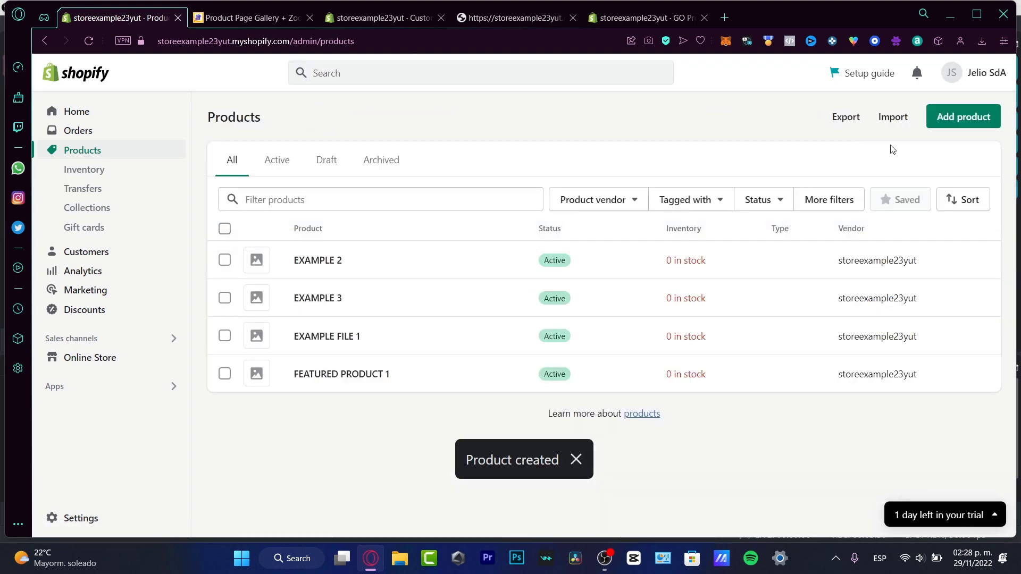
Start another new product and title it FEATURED PRODUCT 2
left_click(966, 118)
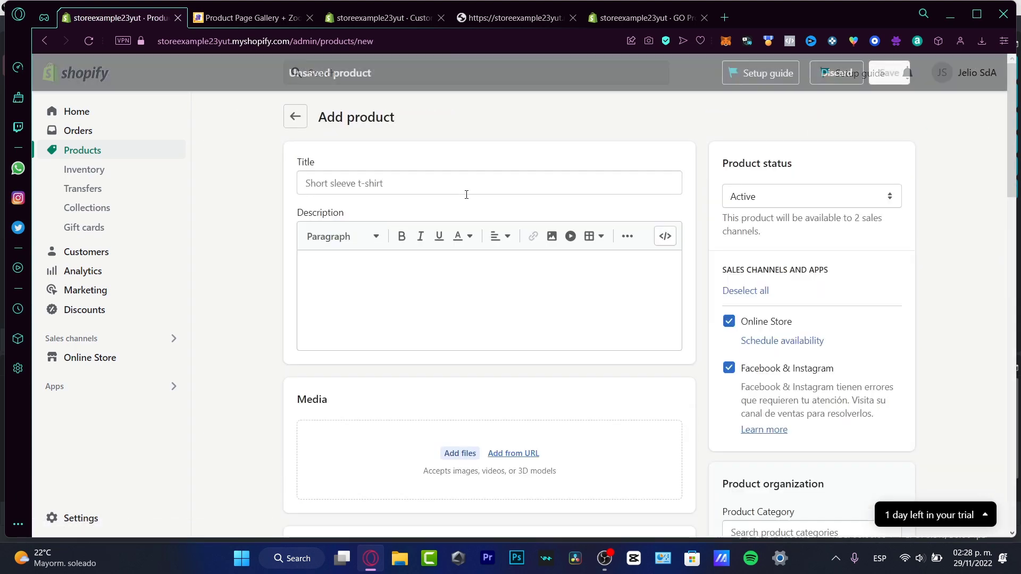
left_click(403, 182)
type("FEATURED PRODUCT 2")
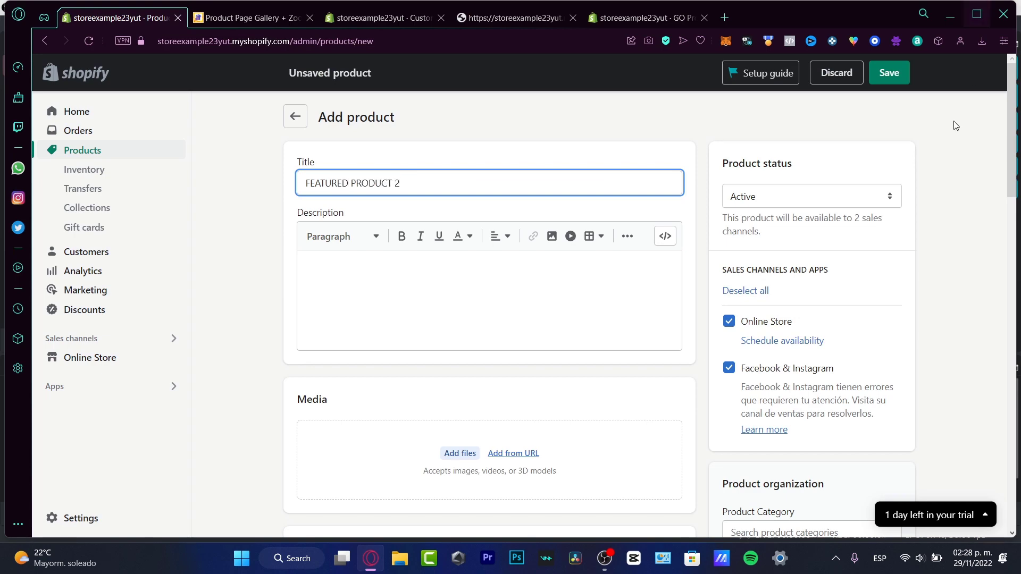
Set FEATURED PRODUCT 2's cost per item, compare-at price and price to MX$ 1, and save the product
scroll(487, 205, "down", 15)
scroll(347, 237, "up", 5)
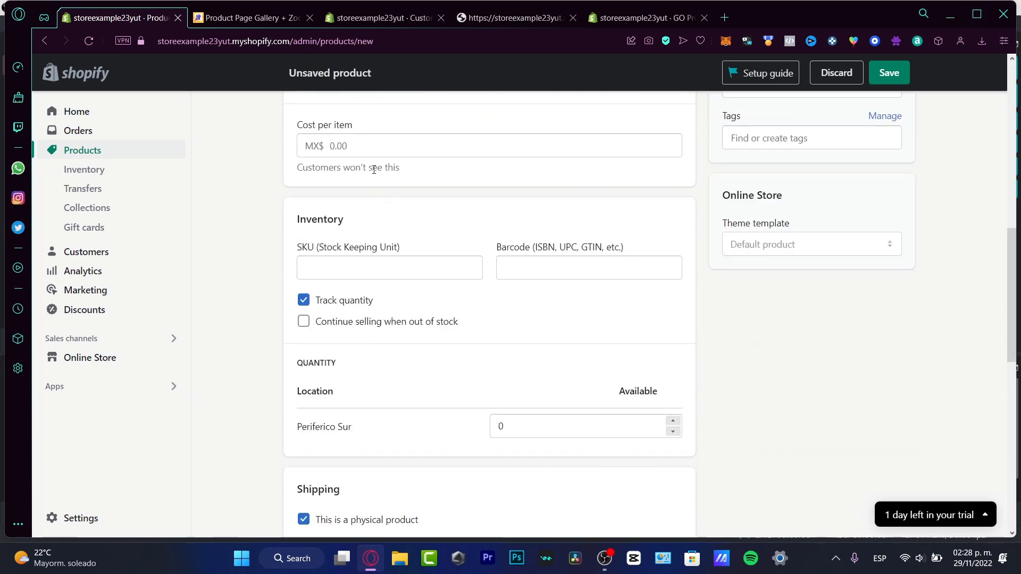
left_click(390, 151)
scroll(414, 233, "up", 3)
type("1")
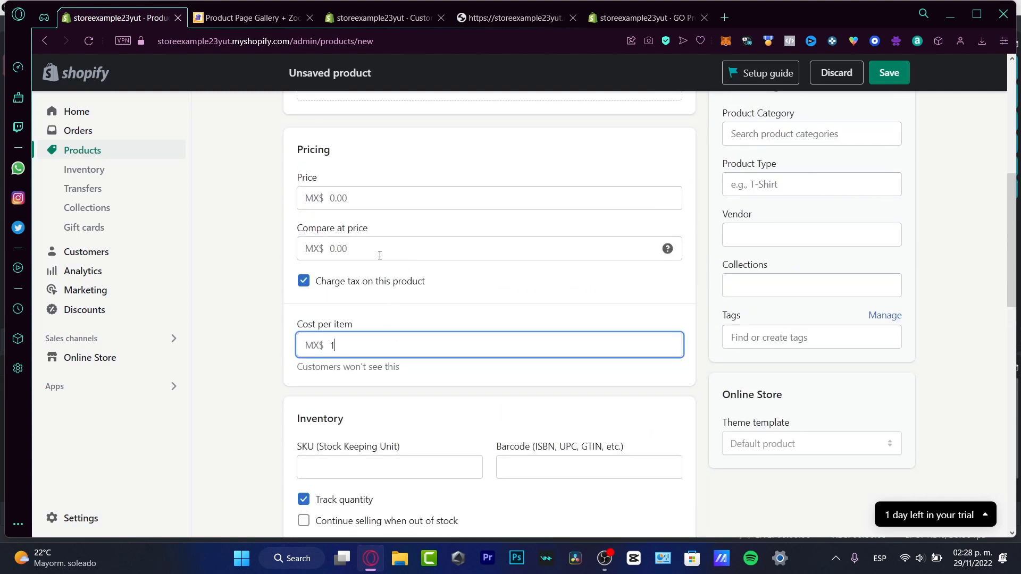
left_click(379, 253)
type("1")
left_click(400, 203)
type("1")
left_click(899, 73)
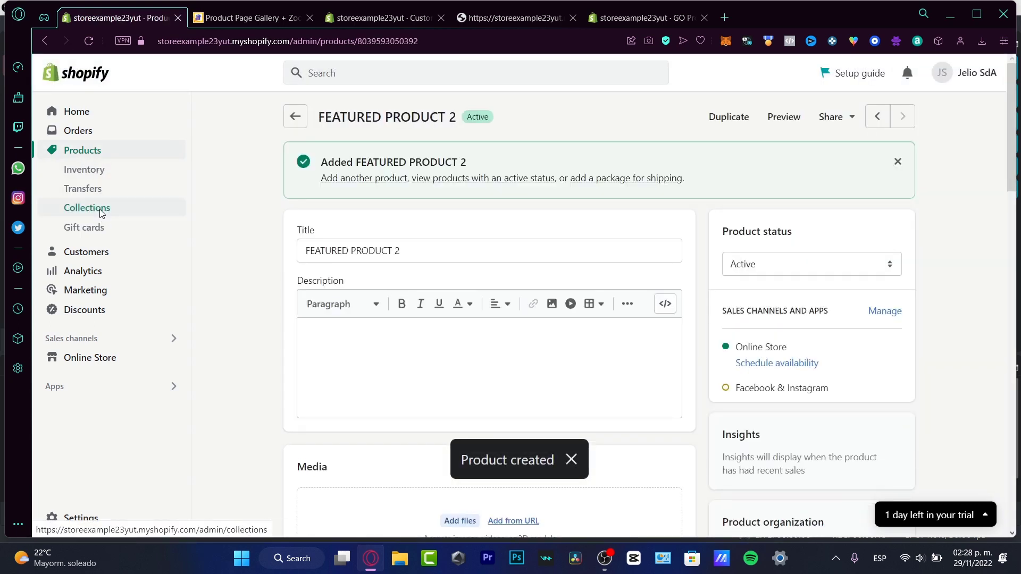
Start a new collection in the store's Collections and title it FEATURED PRODUCTS FOR WINTER 2022
left_click(97, 212)
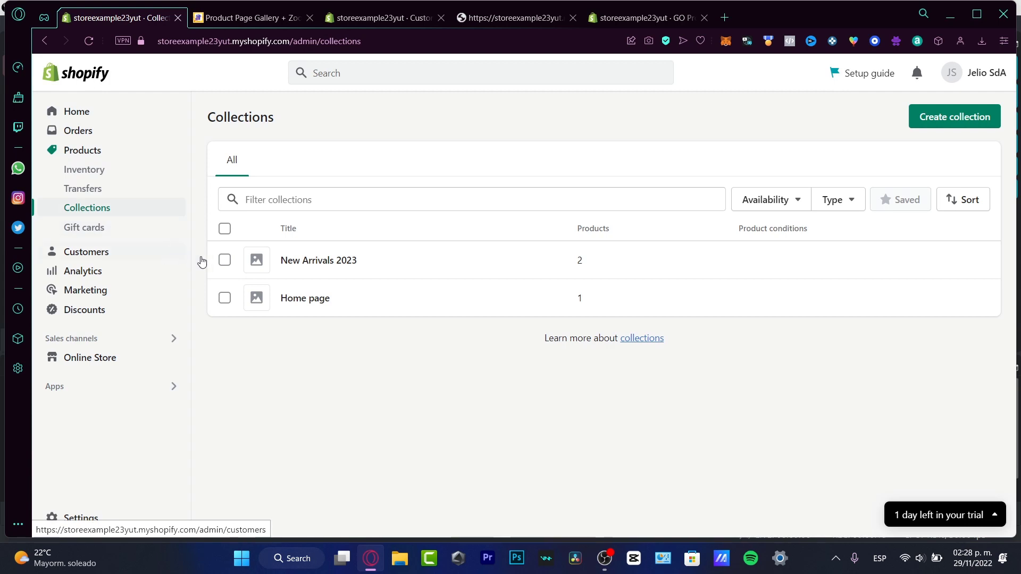
left_click(946, 117)
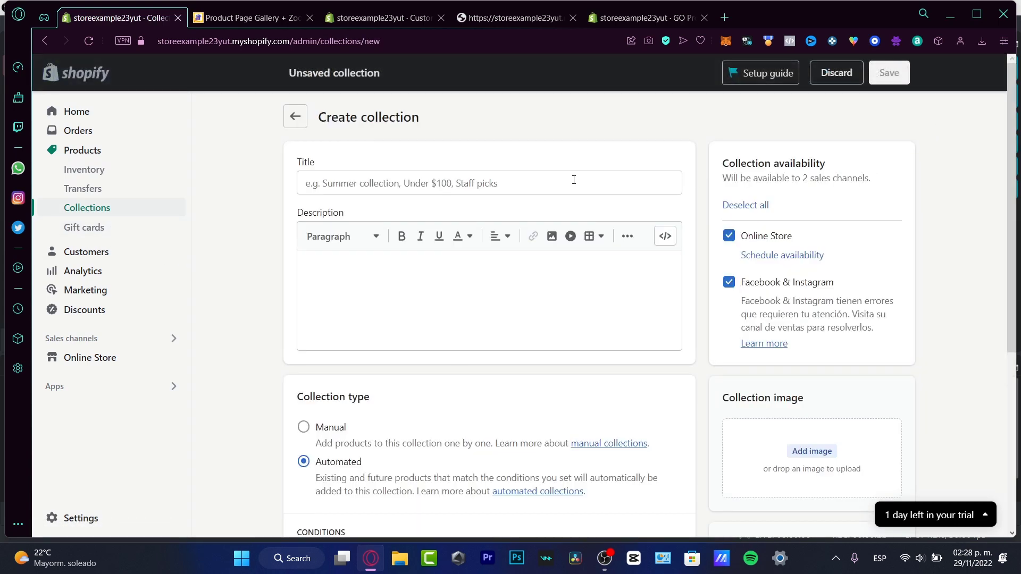
left_click(531, 180)
type("E")
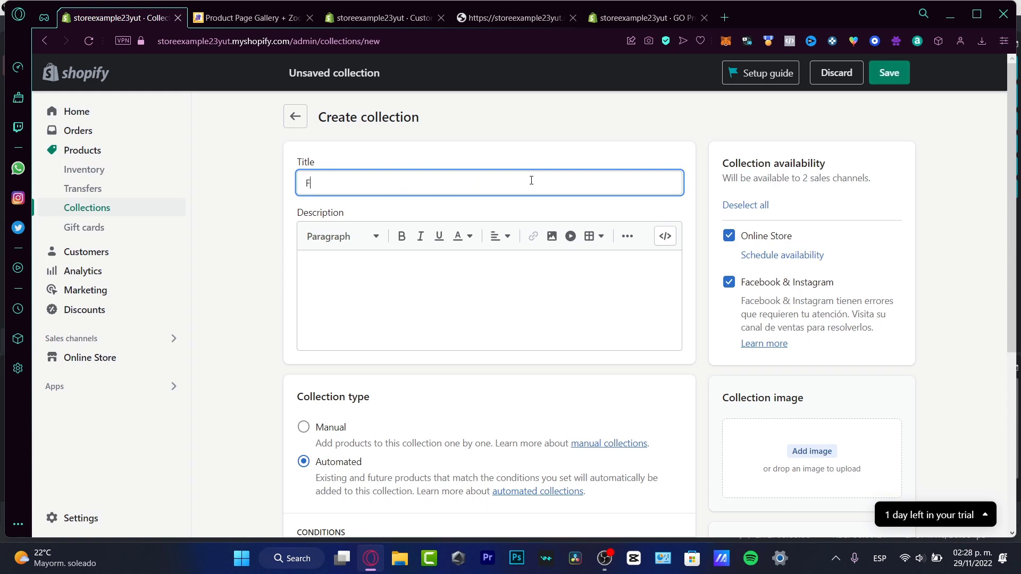
key("BackSpace")
type("FEATURED PRODUCTS ")
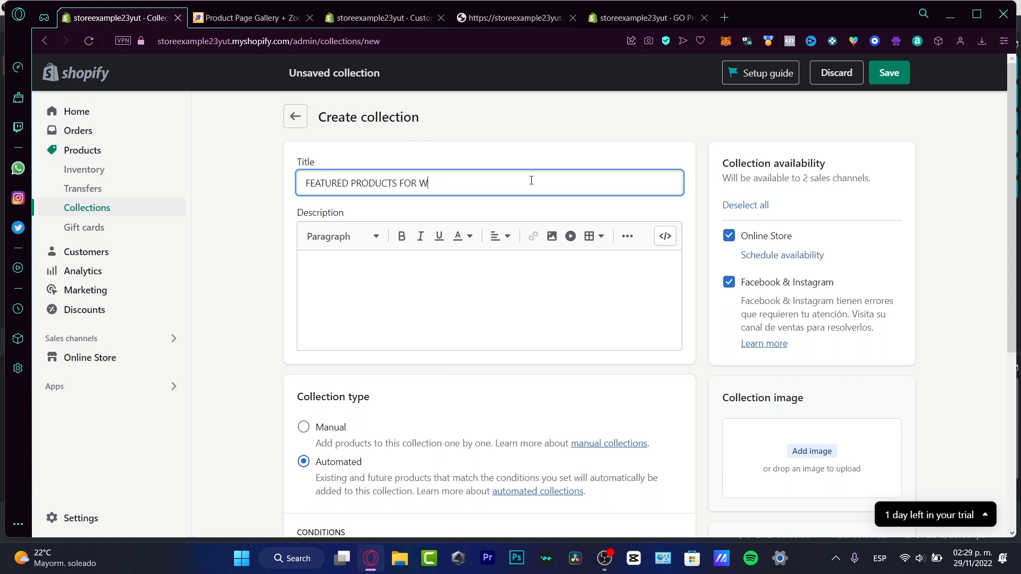
type("FOR WINTER 2022")
Set the collection type to Manual and save the collection
scroll(569, 324, "down", 4)
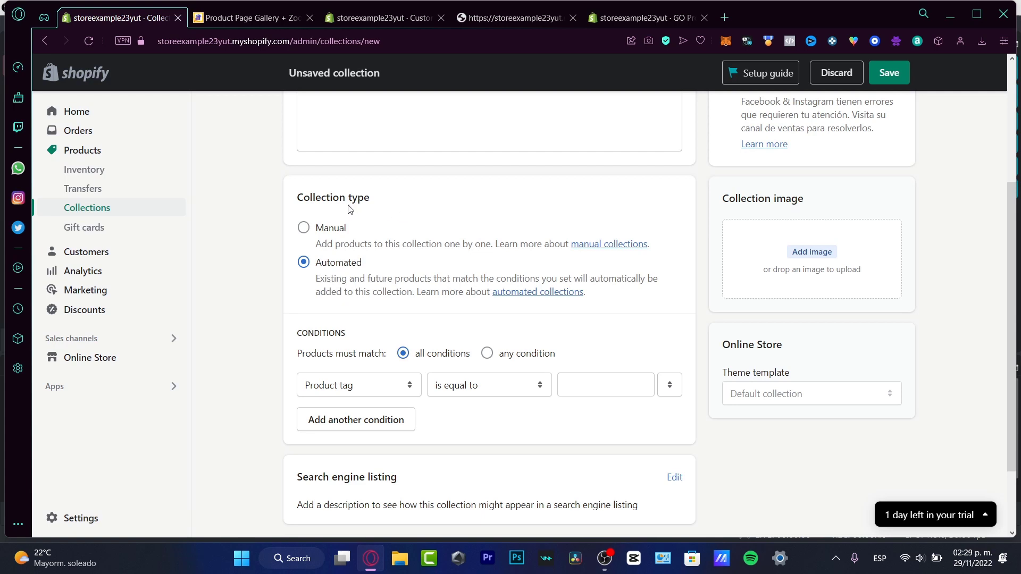
left_click(341, 235)
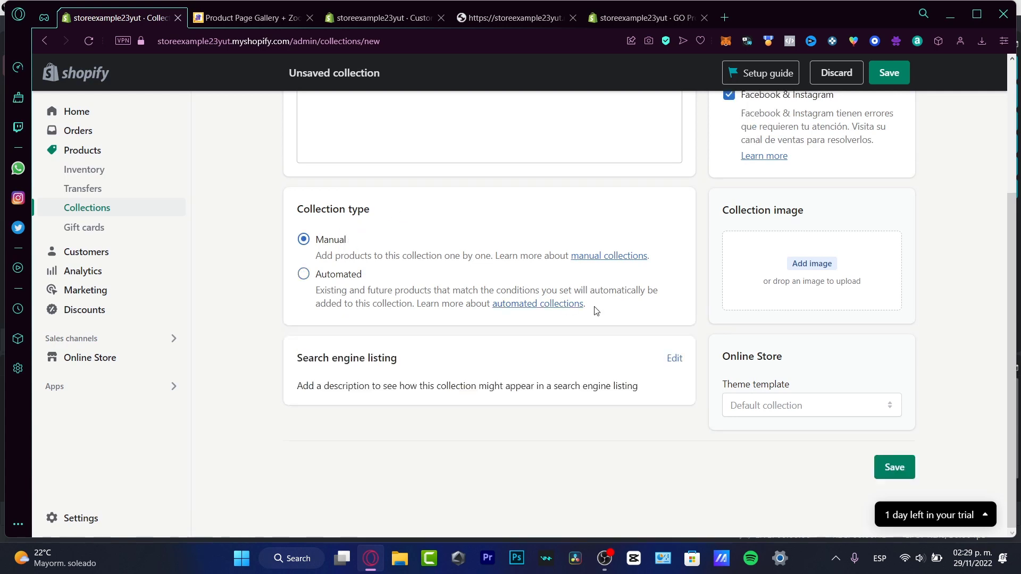
left_click(889, 73)
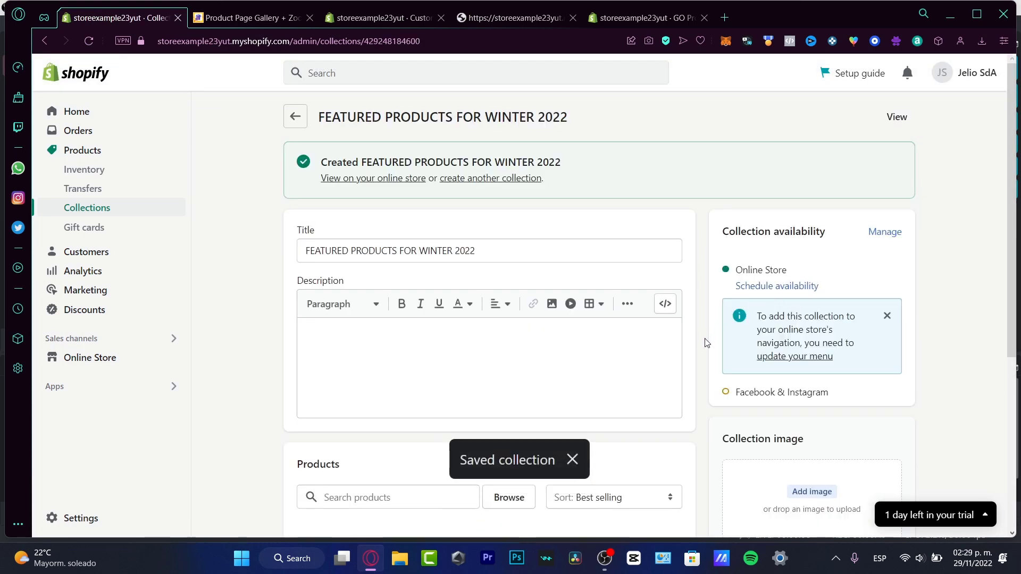
Add FEATURED PRODUCT 1 and FEATURED PRODUCT 2 to the winter 2022 collection and return to the list of collections
scroll(706, 342, "down", 4)
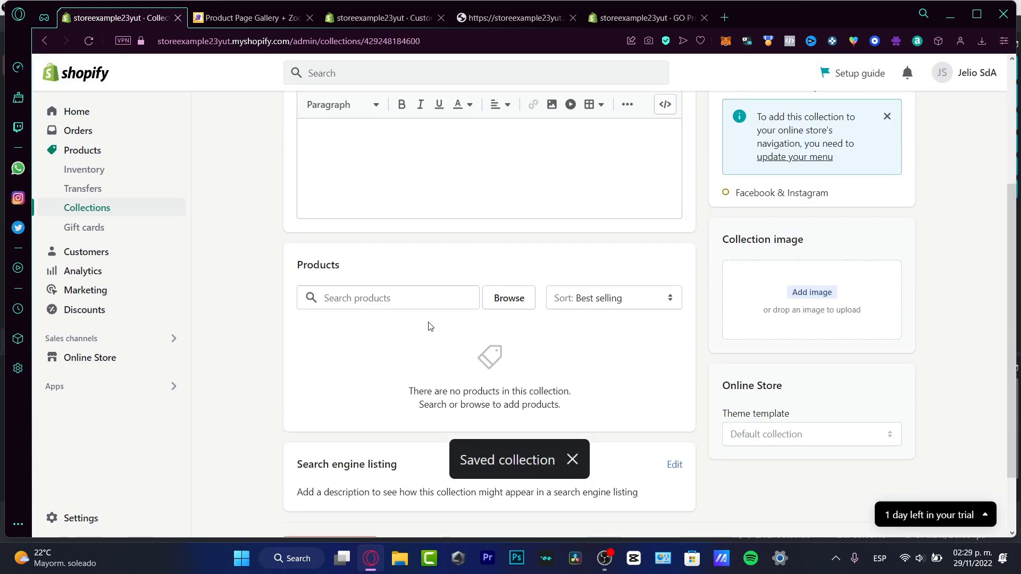
left_click(489, 301)
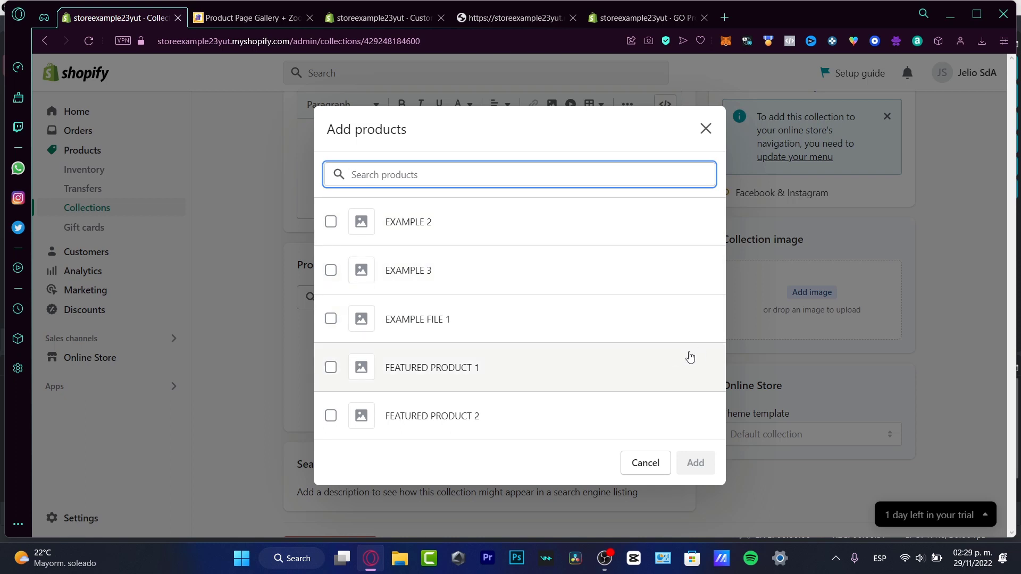
left_click(332, 370)
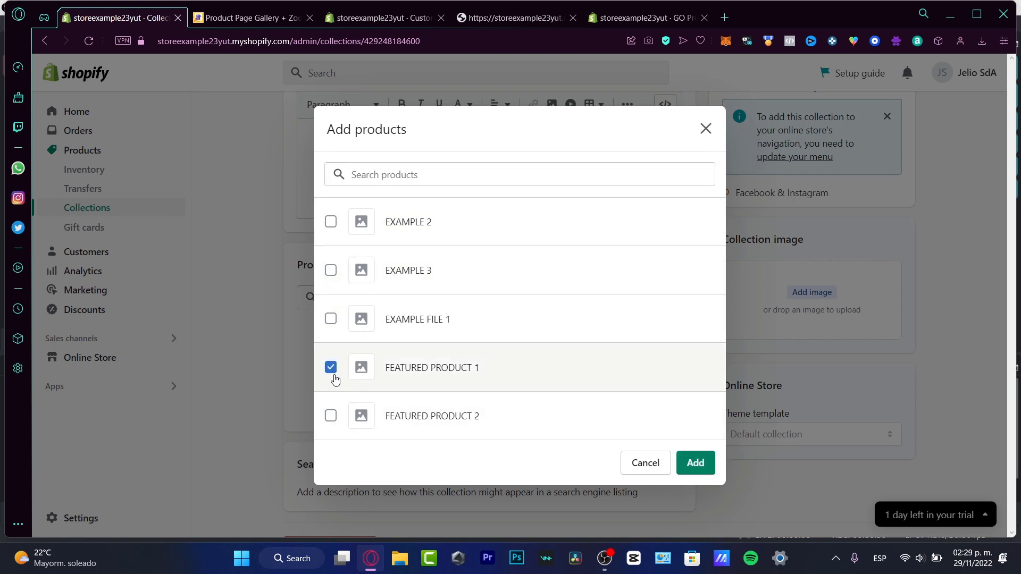
left_click(330, 418)
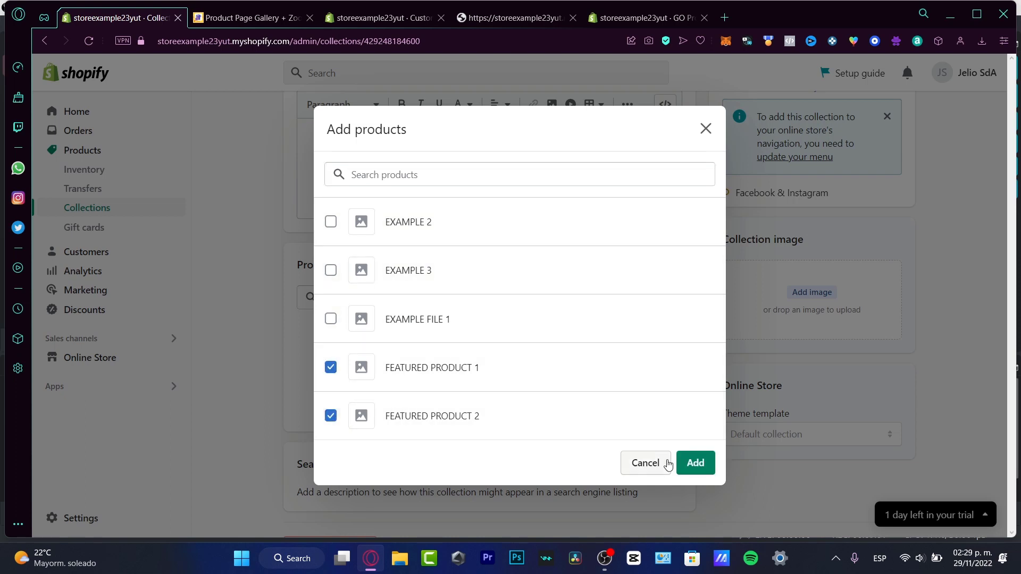
left_click(693, 463)
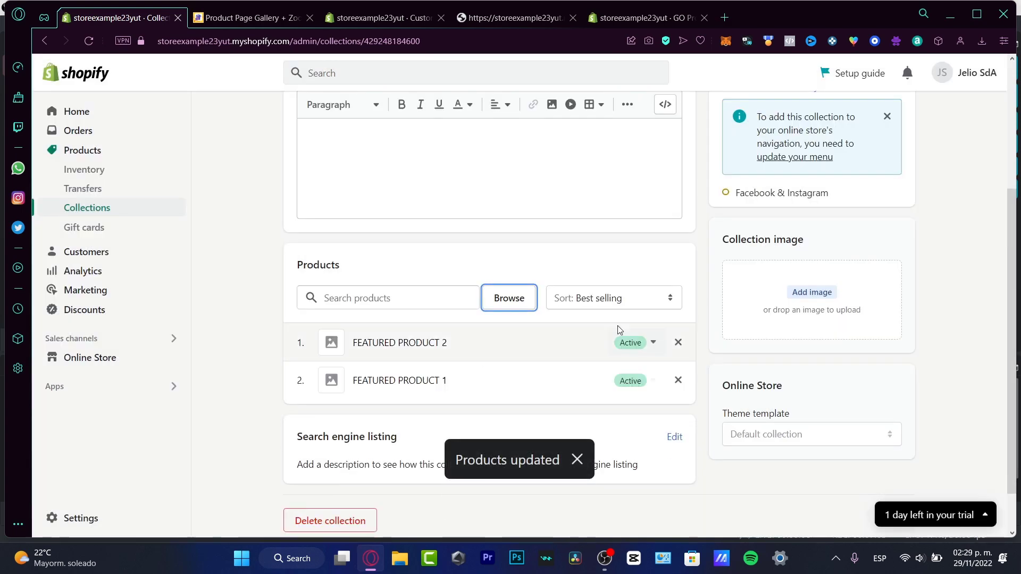
scroll(713, 288, "up", 4)
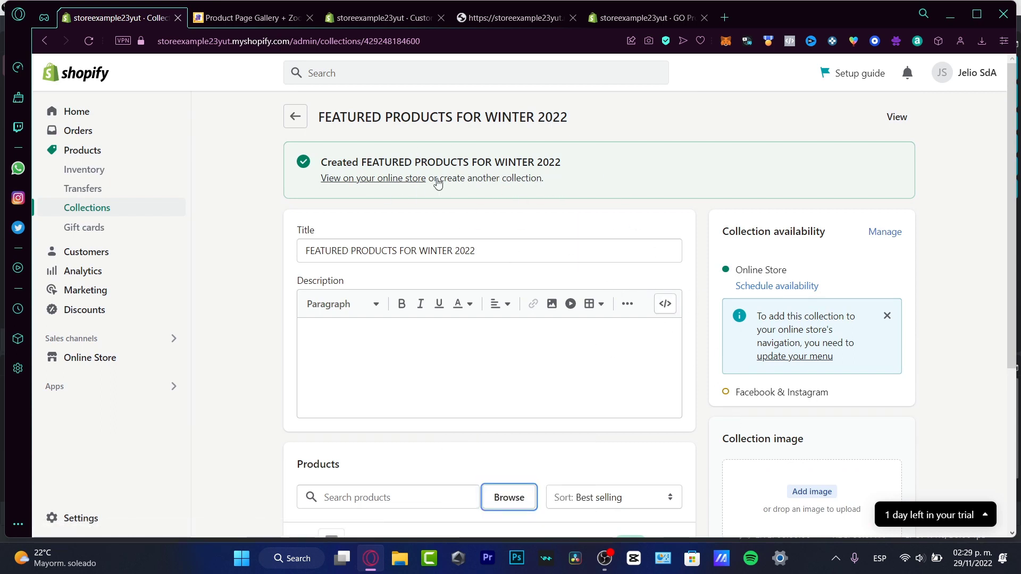
left_click(295, 116)
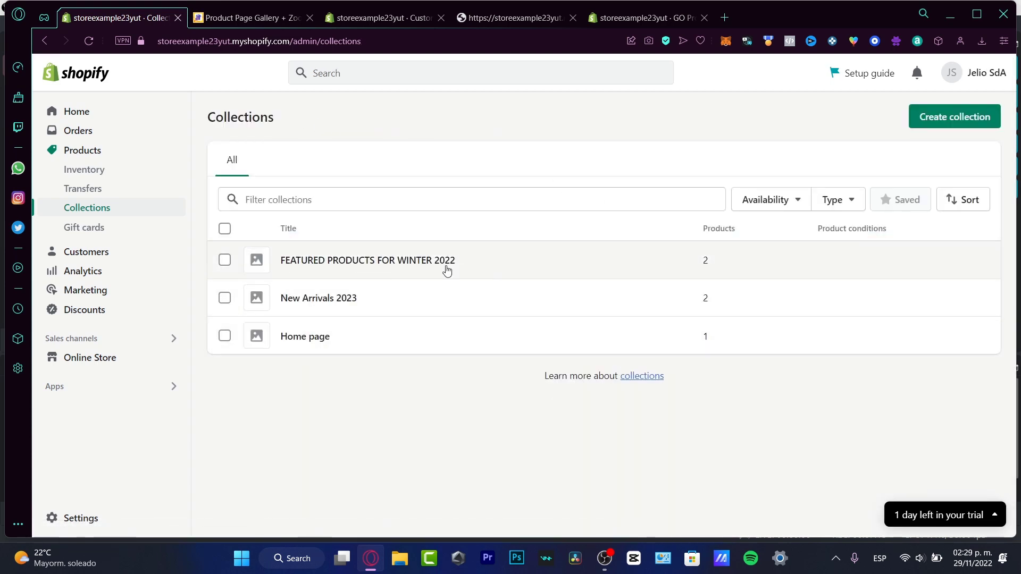
Return to the theme editor's Default product sections and collapse Product information, Image with text and Multicolumn
left_click(135, 357)
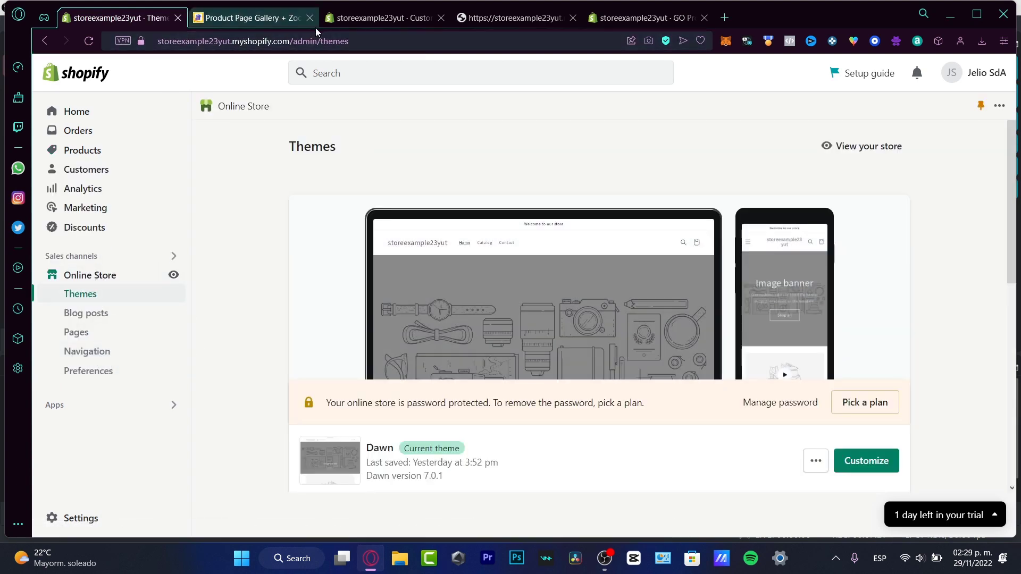
left_click(391, 18)
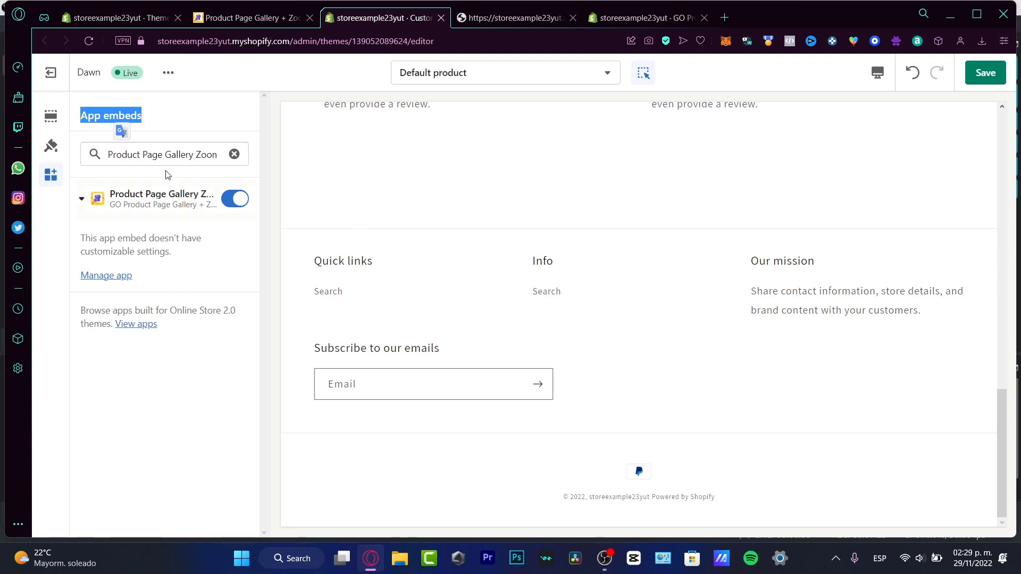
left_click(51, 116)
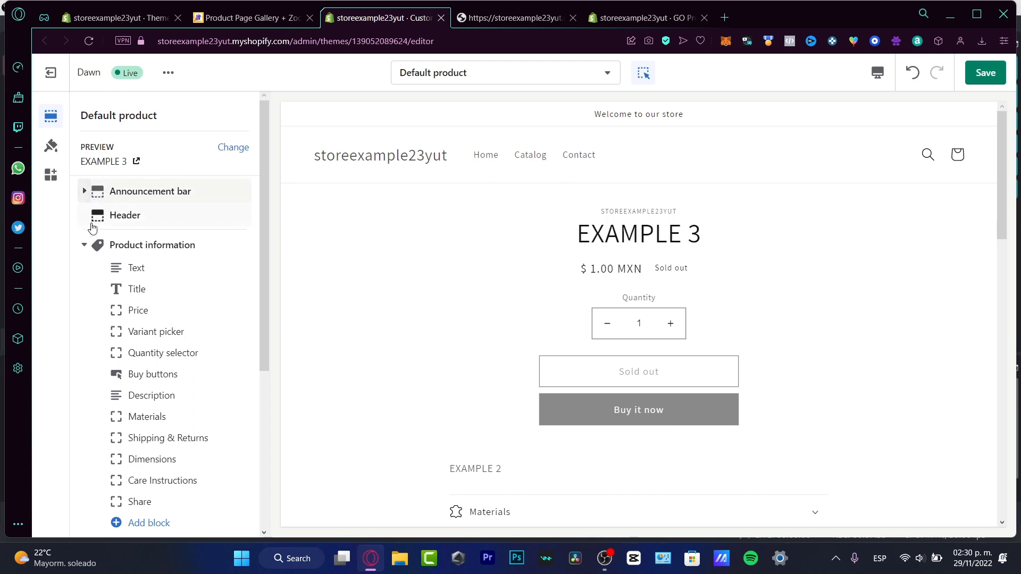
left_click(83, 245)
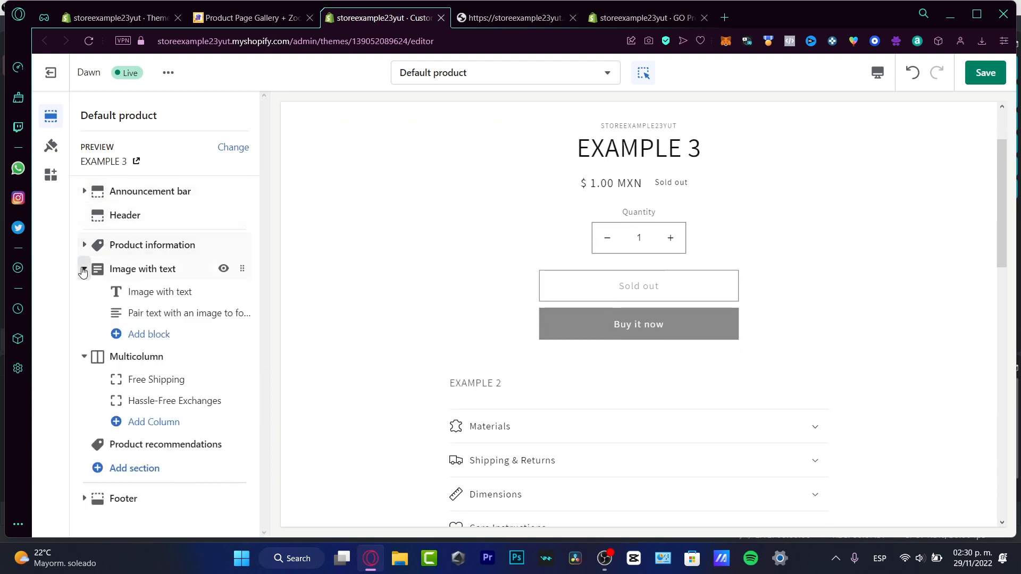
left_click(83, 268)
left_click(84, 292)
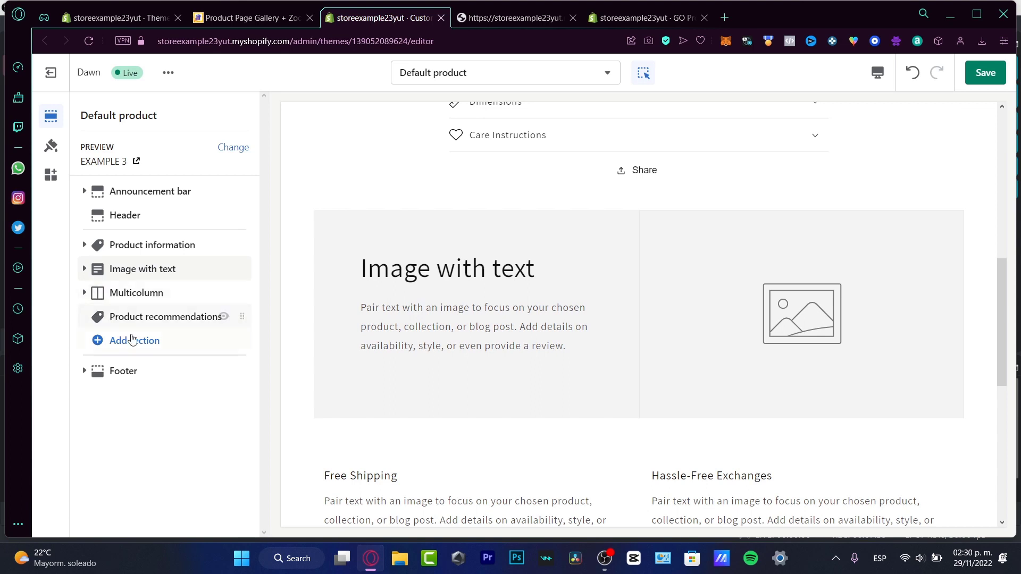
Find the Slideshow section and add it to the Default product template
left_click(144, 351)
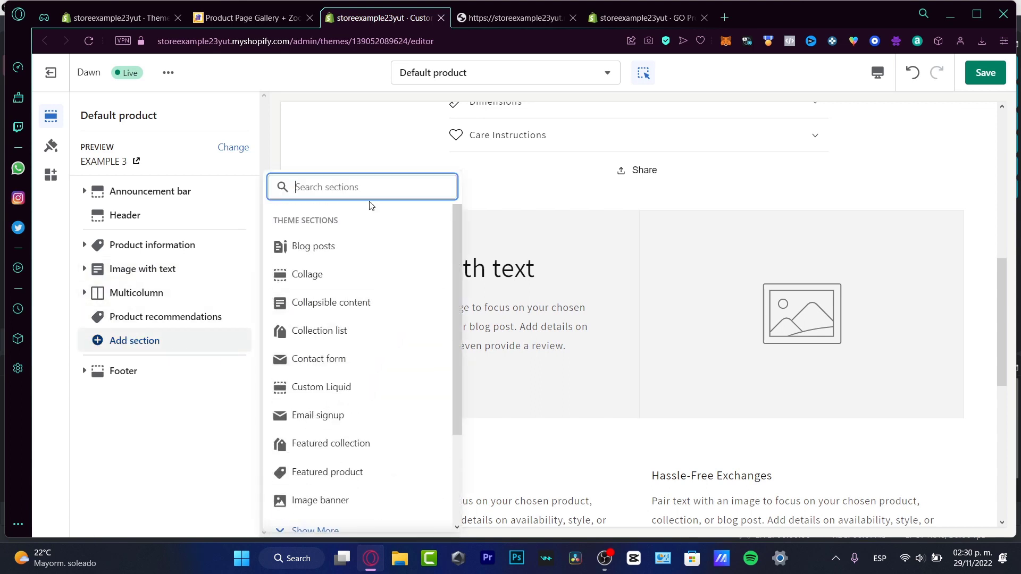
type("Sli")
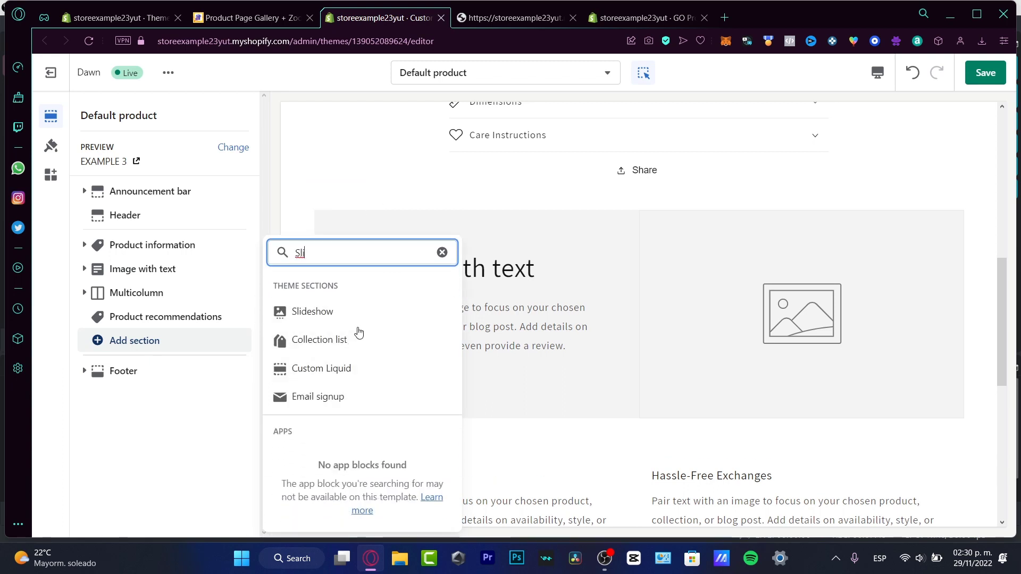
left_click(342, 319)
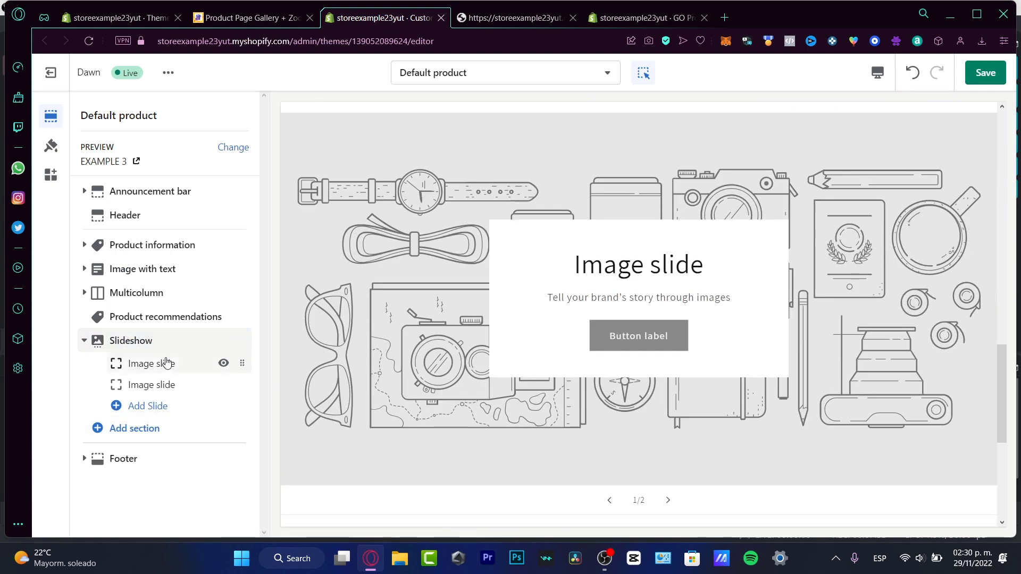
Review the first slide's settings and set its image to the library photo silver-lamp-on-a-white-table-next-to-books
left_click(166, 363)
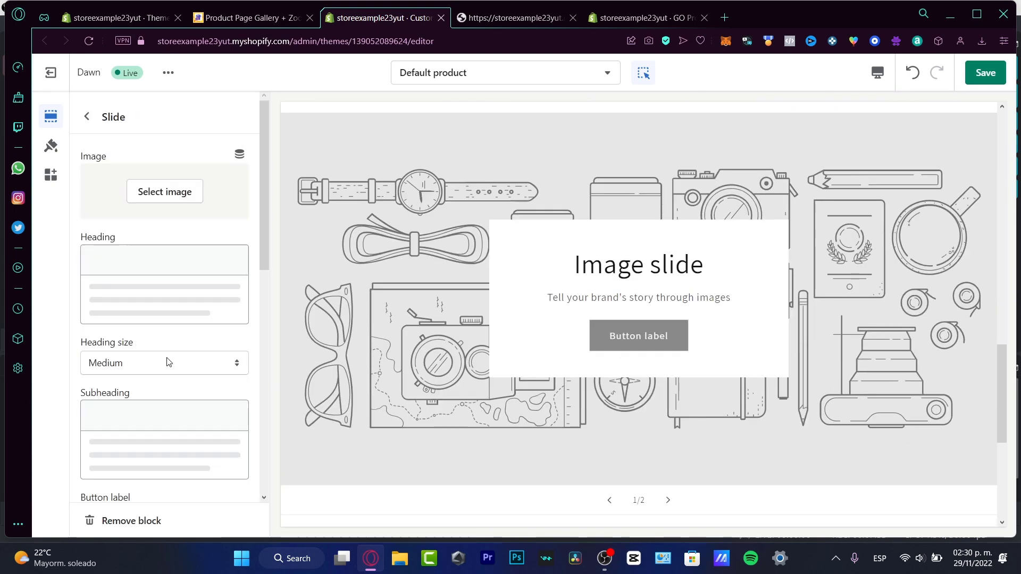
scroll(160, 335, "down", 8)
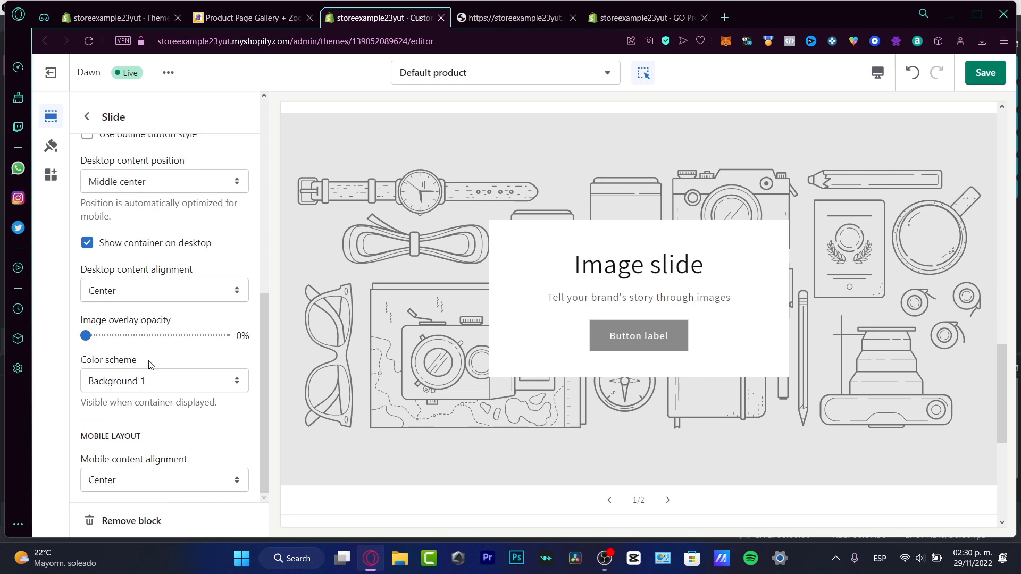
scroll(200, 396, "up", 10)
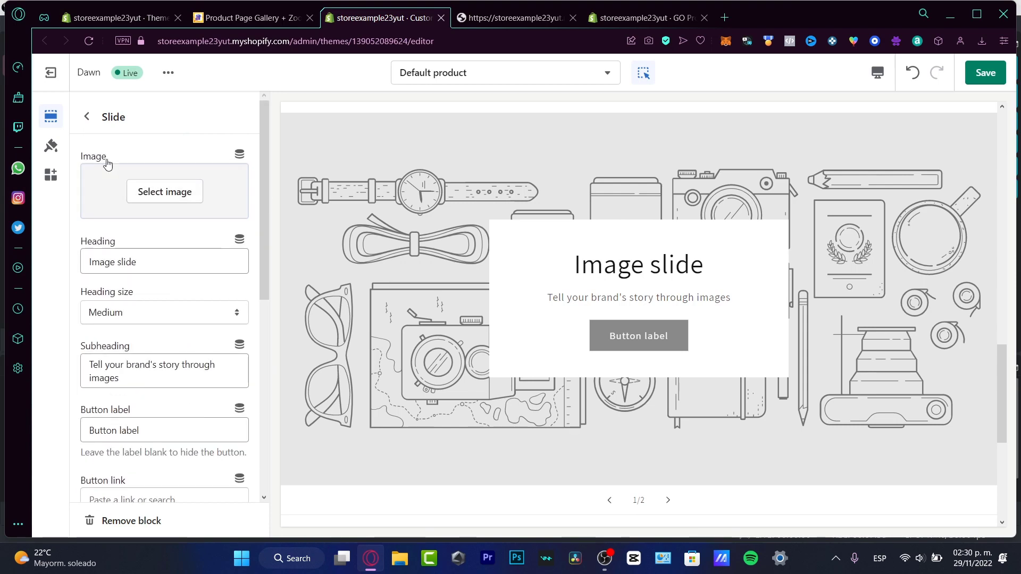
scroll(164, 206, "down", 4)
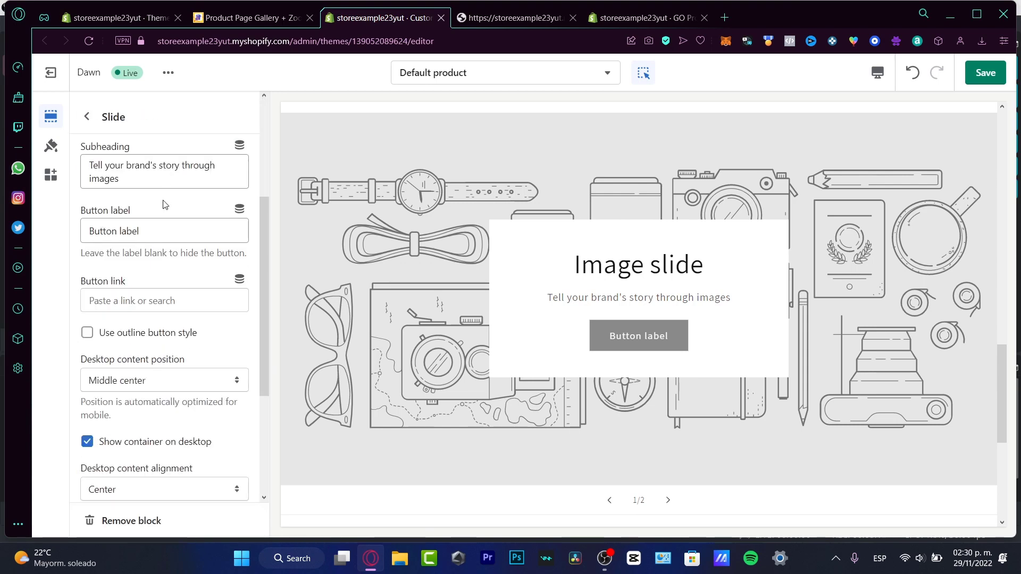
scroll(164, 205, "down", 4)
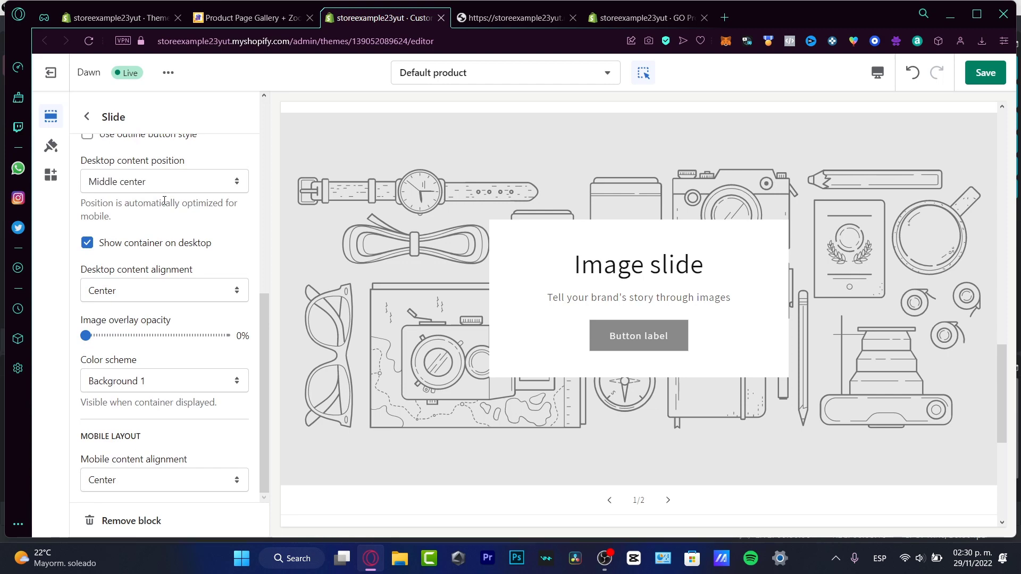
scroll(164, 201, "up", 8)
left_click(191, 201)
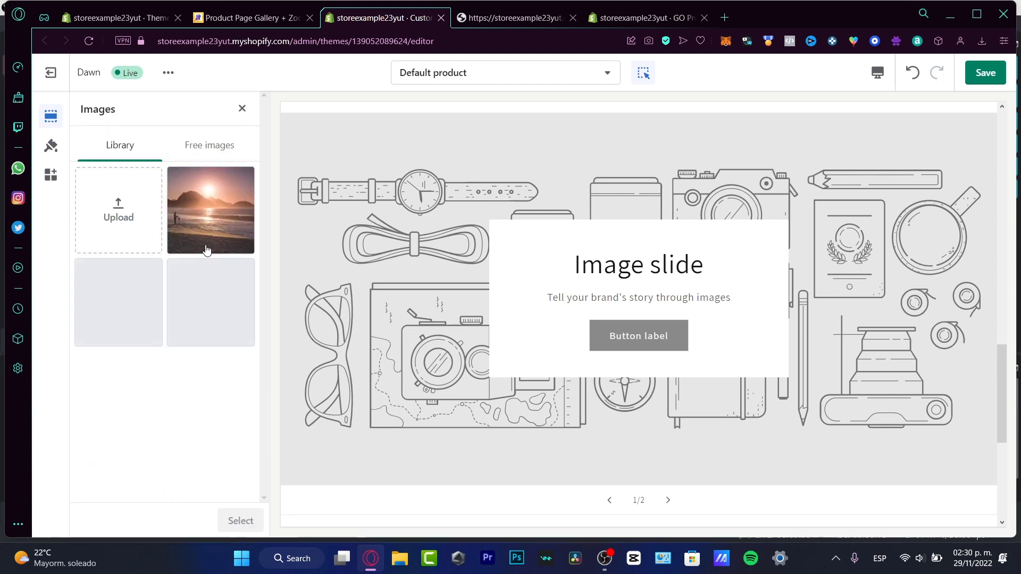
left_click(207, 207)
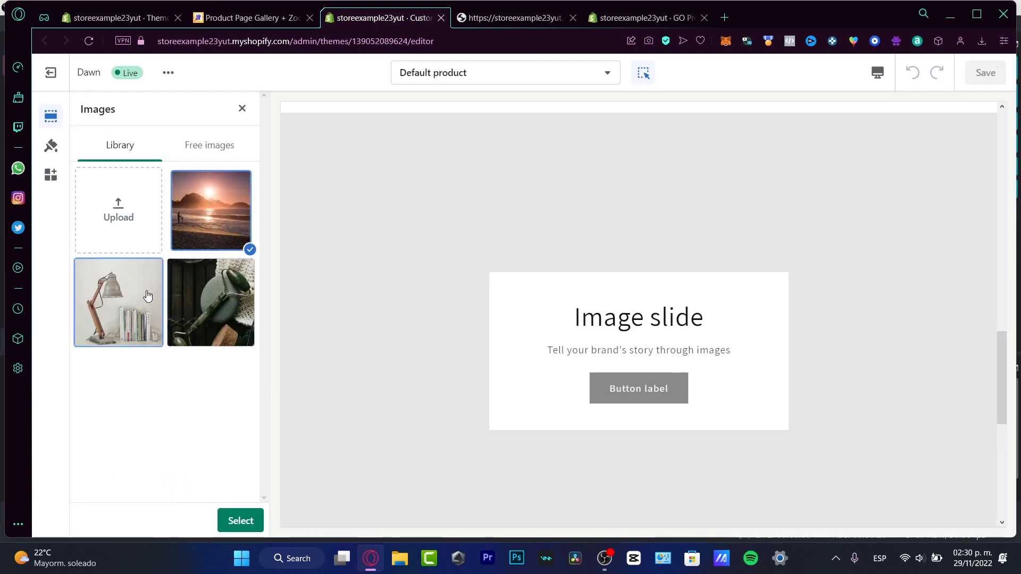
left_click(148, 293)
left_click(239, 520)
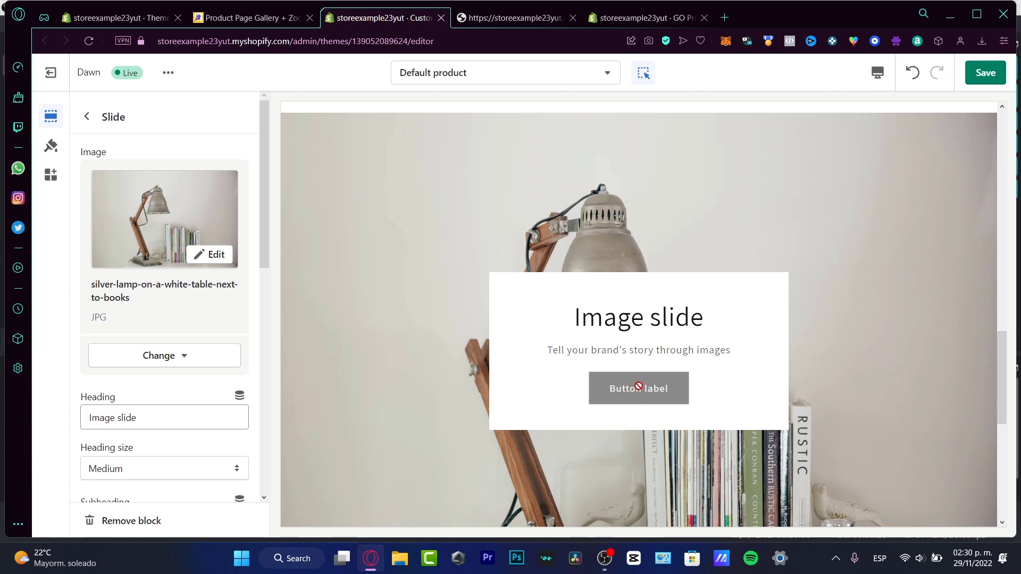
Add a second Slideshow section with three image slides and a Featured collection section to the template
left_click(88, 118)
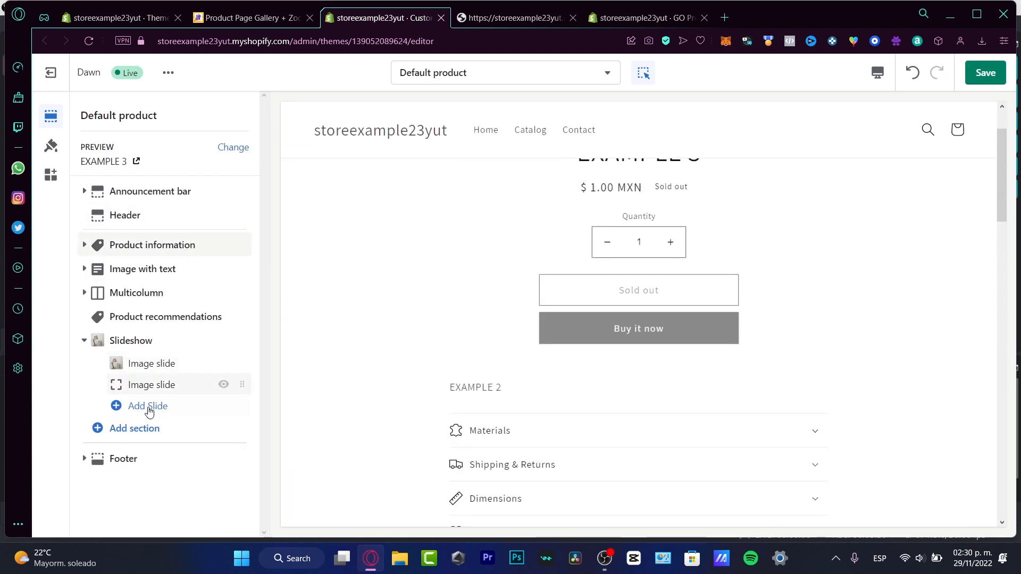
left_click(139, 428)
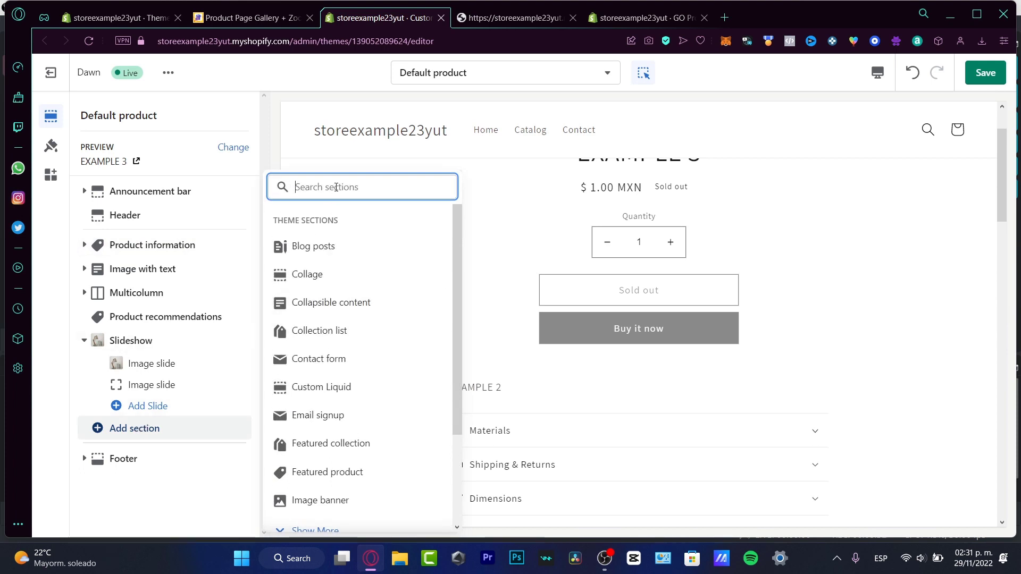
type("slider")
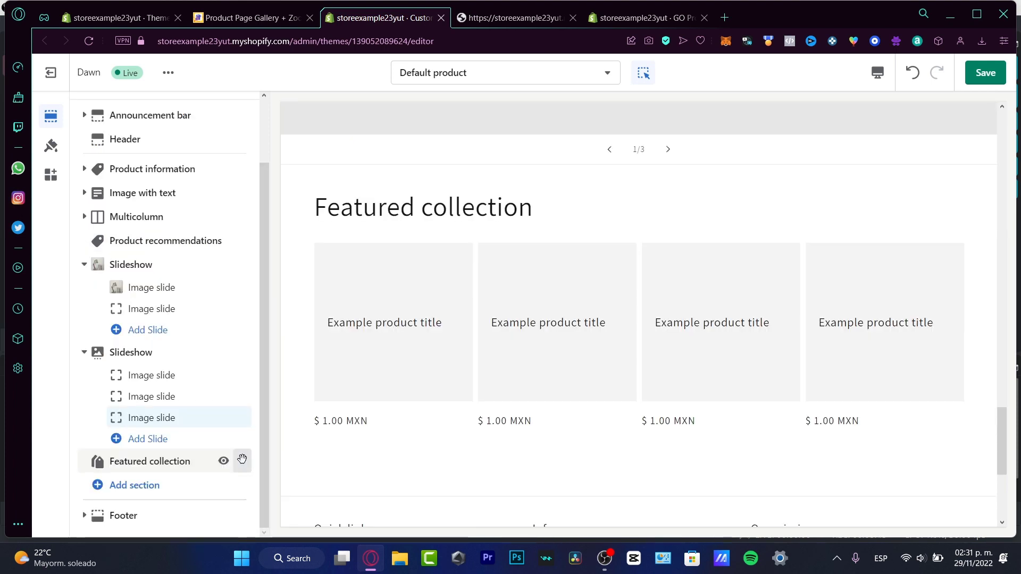
Move the Featured collection section above Product information and assign it the FEATURED PRODUCTS FOR WINTER 2022 collection
left_click_drag(241, 458, 223, 240)
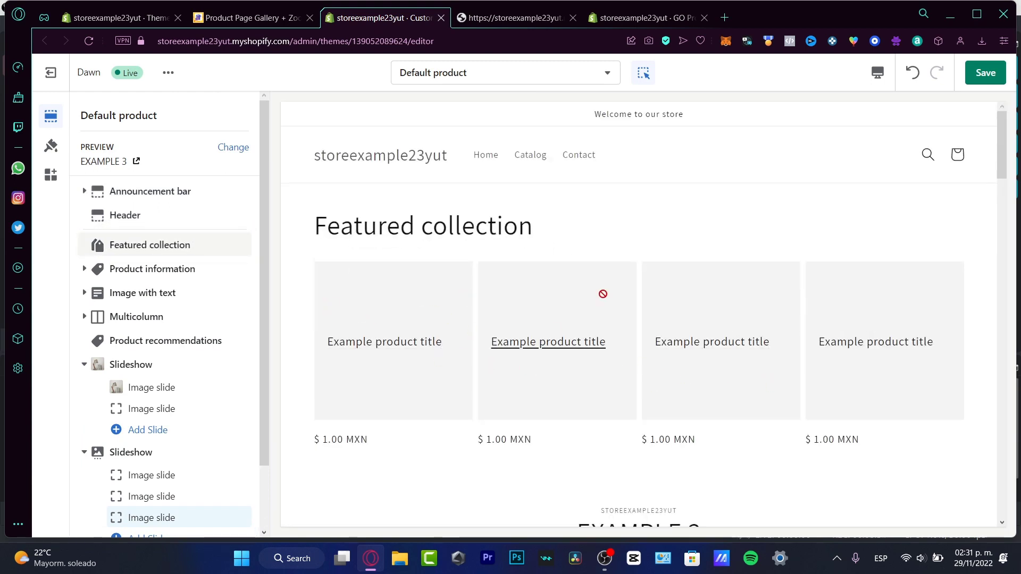
left_click(160, 244)
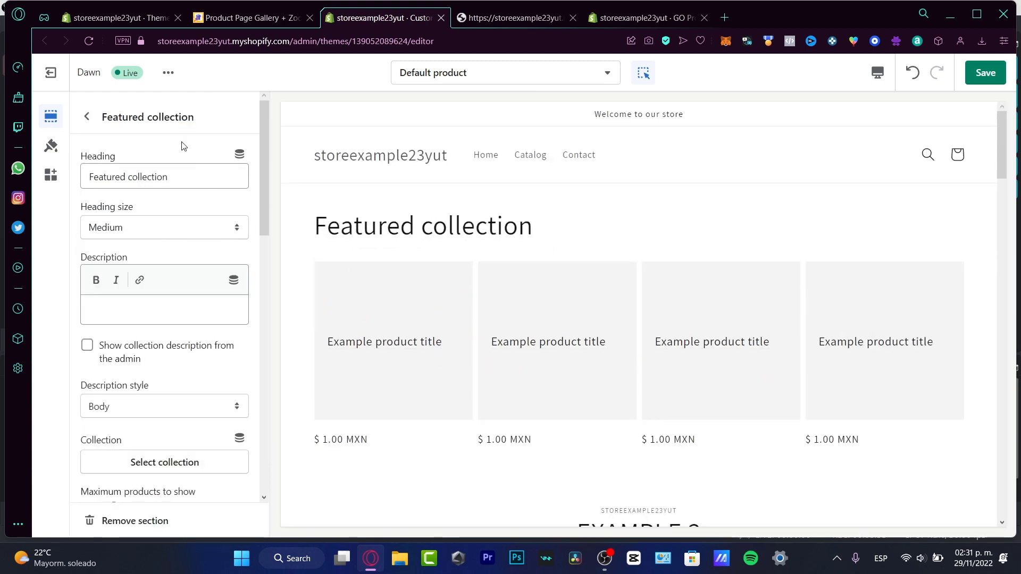
scroll(201, 358, "down", 4)
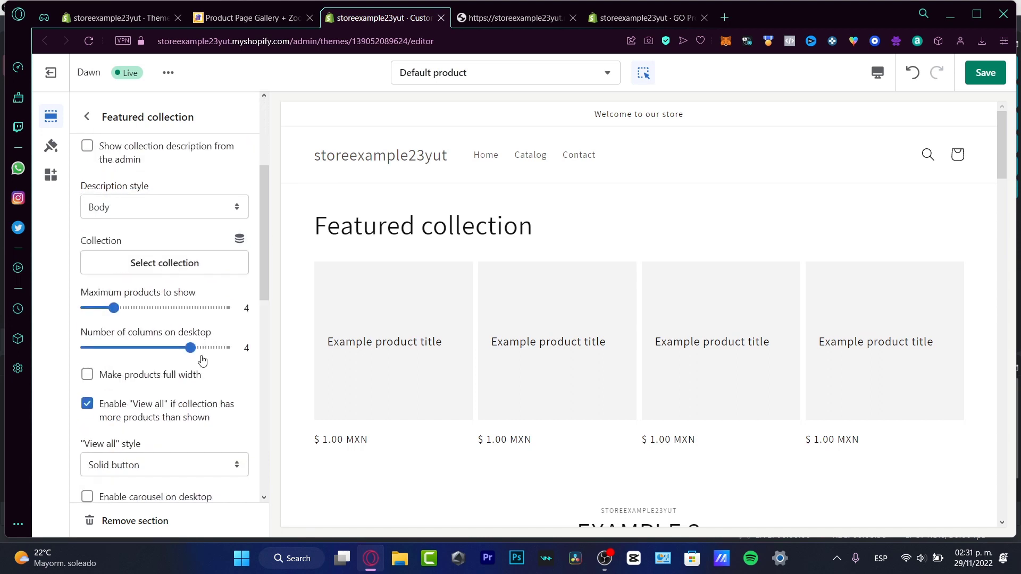
left_click(177, 266)
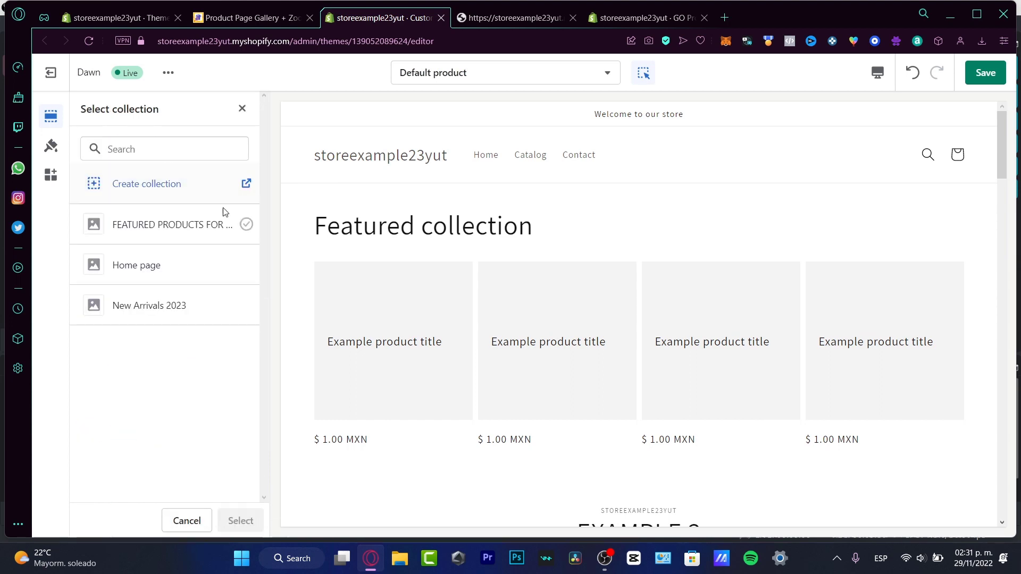
left_click(188, 225)
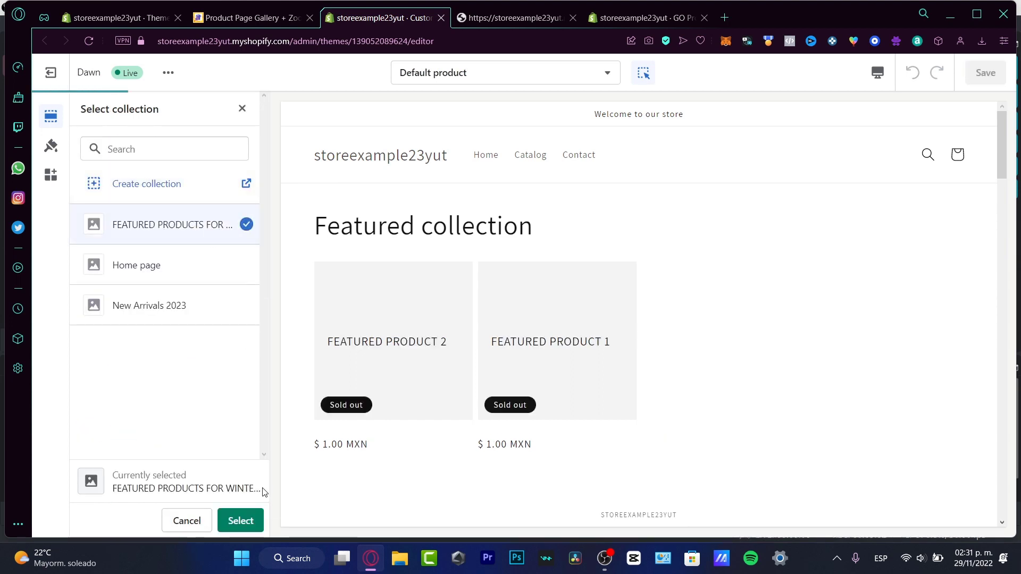
left_click(240, 520)
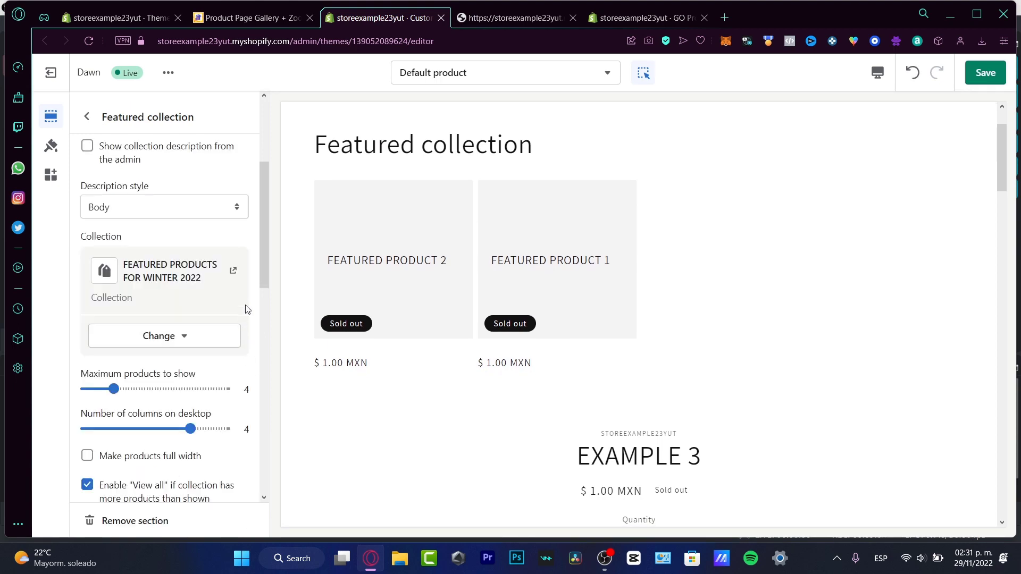
Set the Featured collection's maximum products to show to 2 and its number of desktop columns to 1
scroll(243, 337, "down", 1)
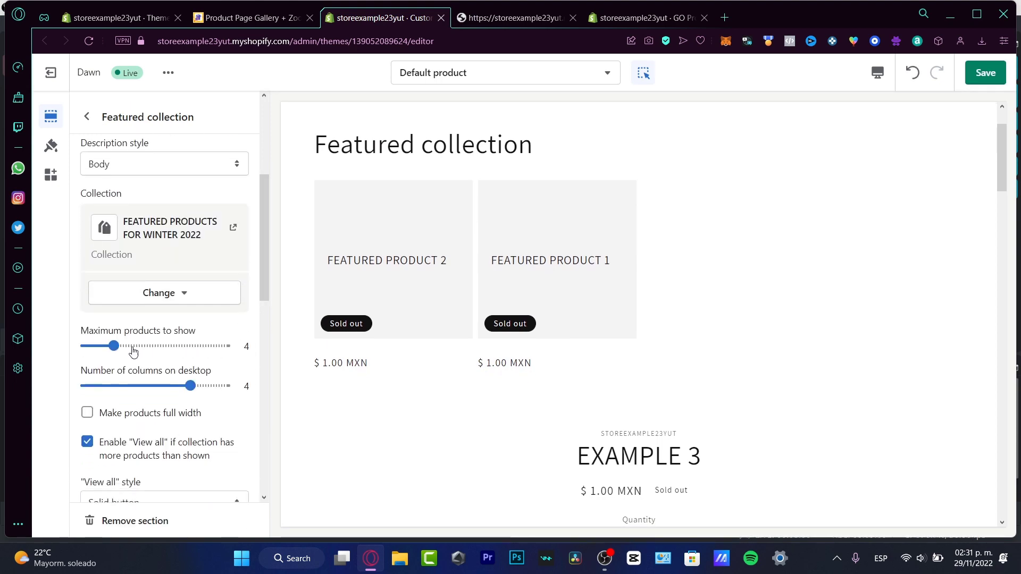
left_click_drag(114, 345, 66, 346)
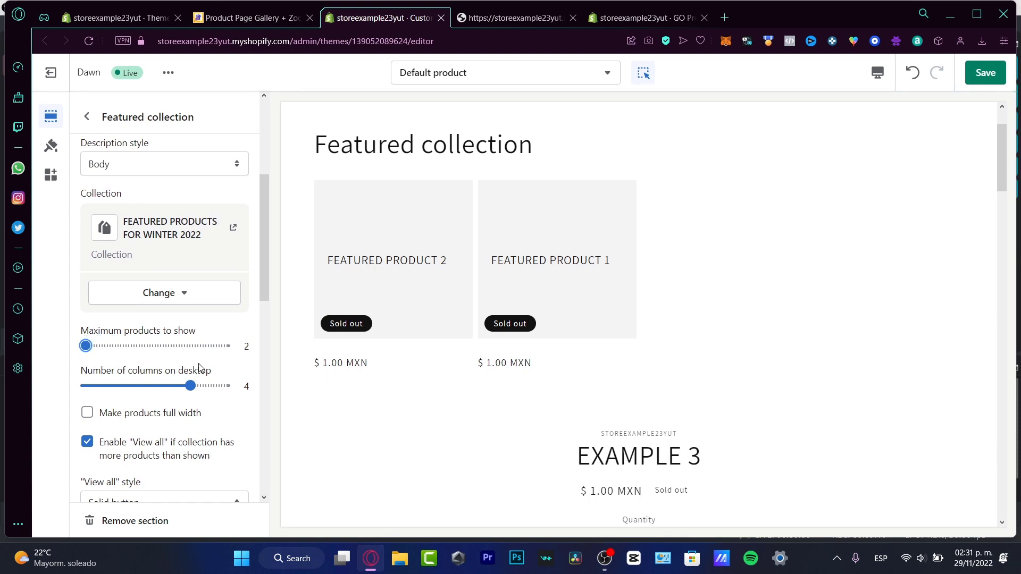
left_click_drag(190, 386, 68, 386)
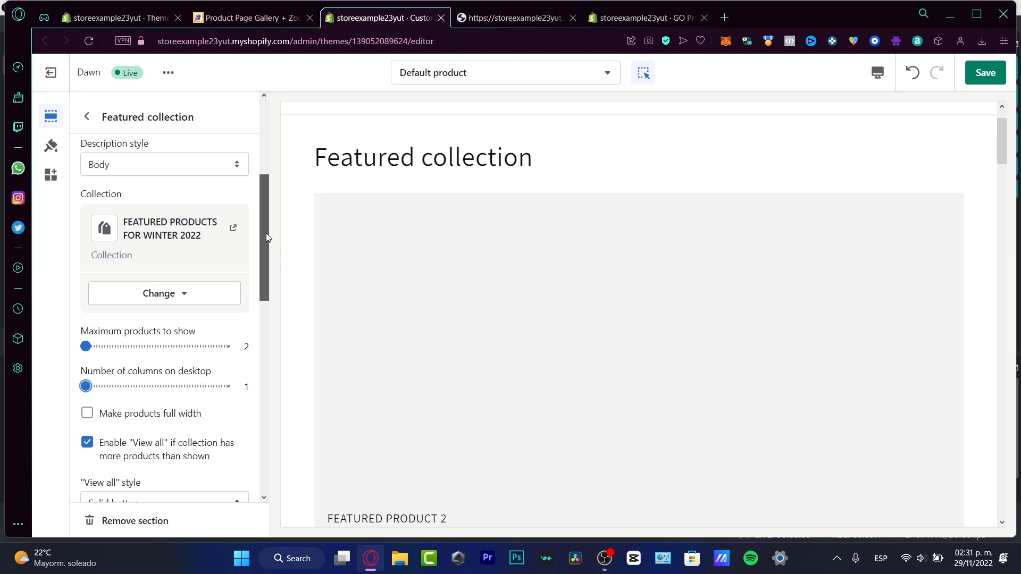
Make the Featured collection's products full width and set the section's color scheme to Background 2
scroll(266, 233, "down", 1)
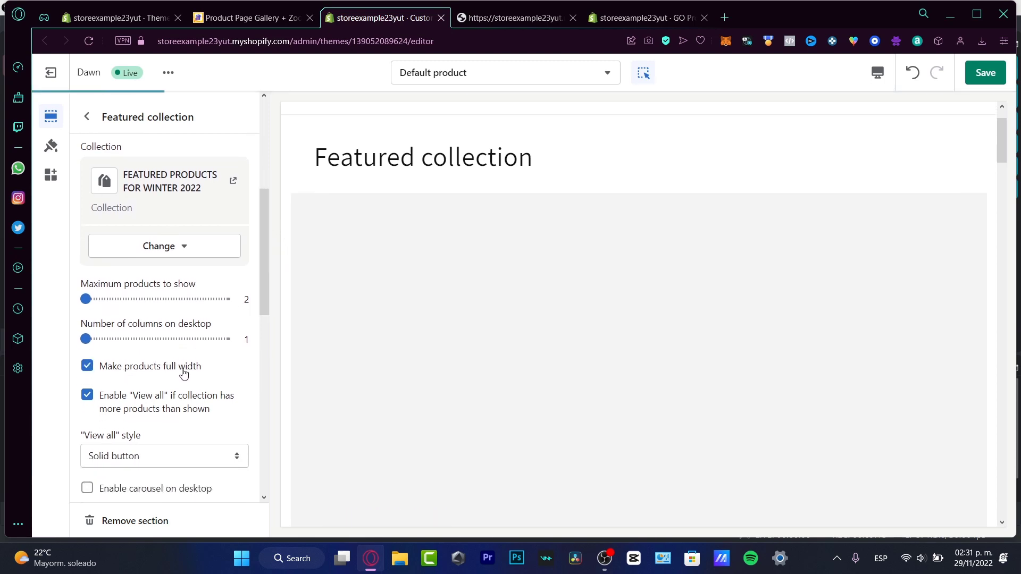
scroll(267, 333, "down", 1)
scroll(267, 334, "down", 2)
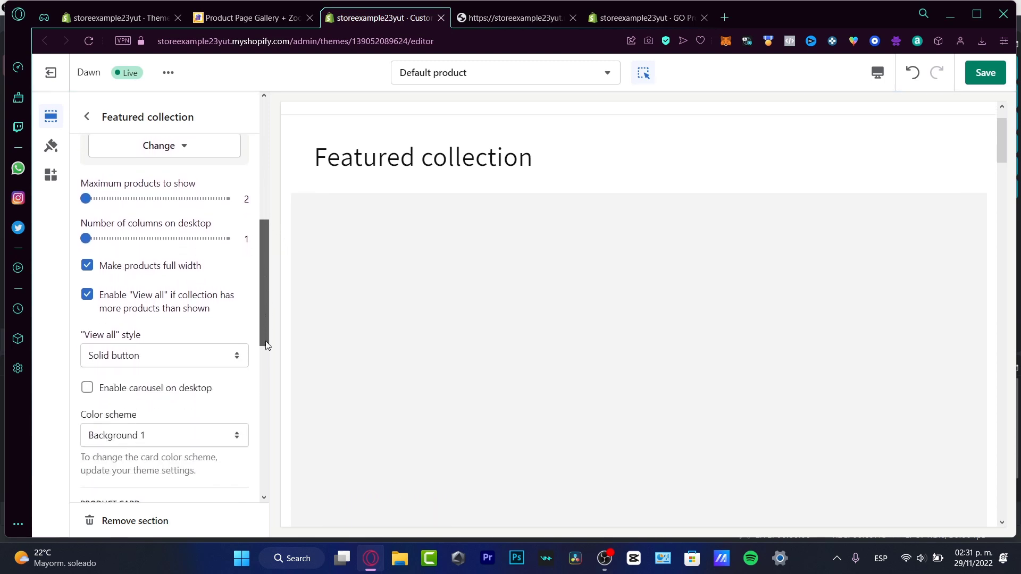
left_click(186, 385)
left_click(186, 438)
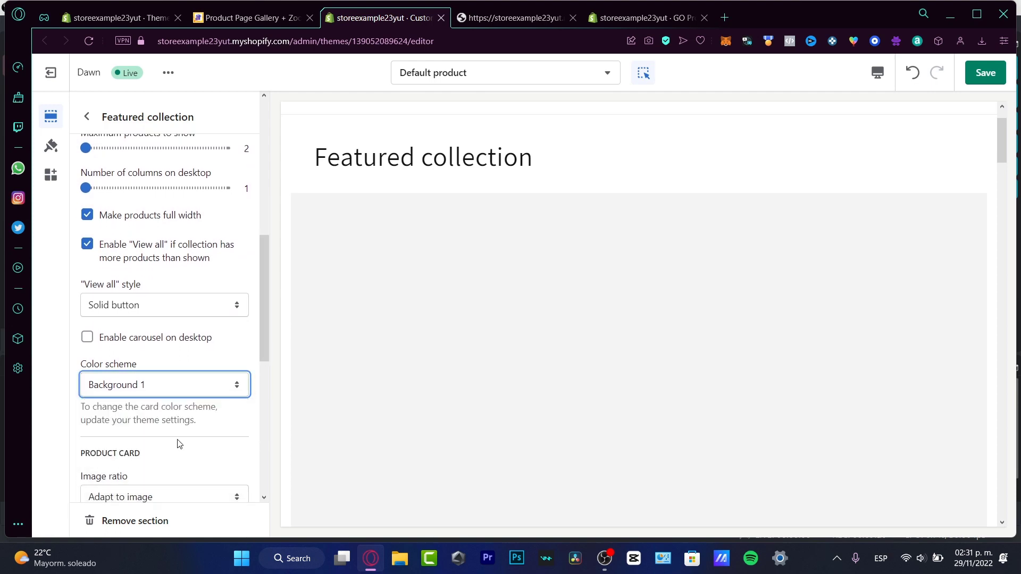
Examine how the featured products and the product information below them are laid out in the page preview
scroll(608, 299, "down", 3)
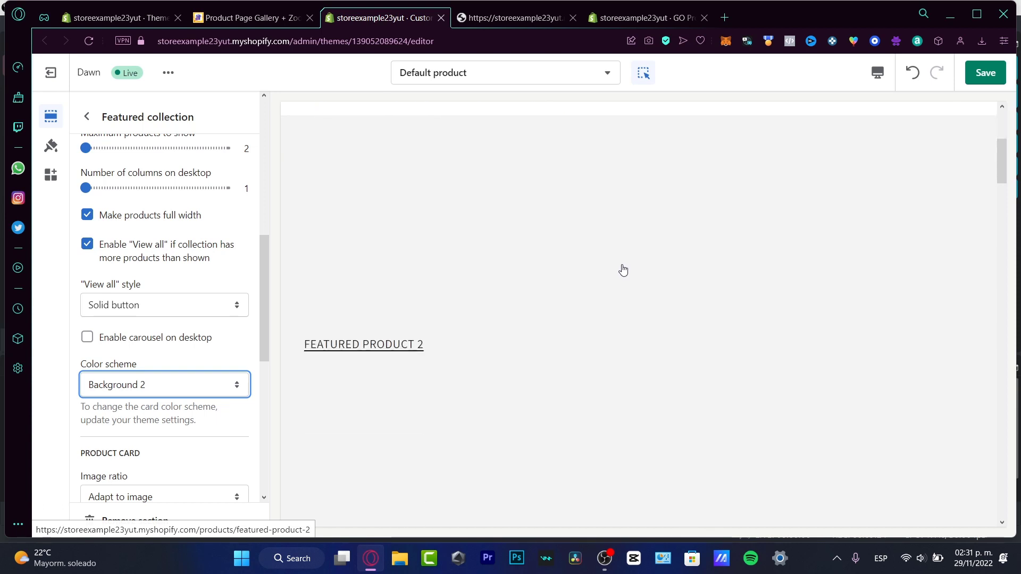
scroll(624, 267, "down", 3)
scroll(623, 270, "down", 5)
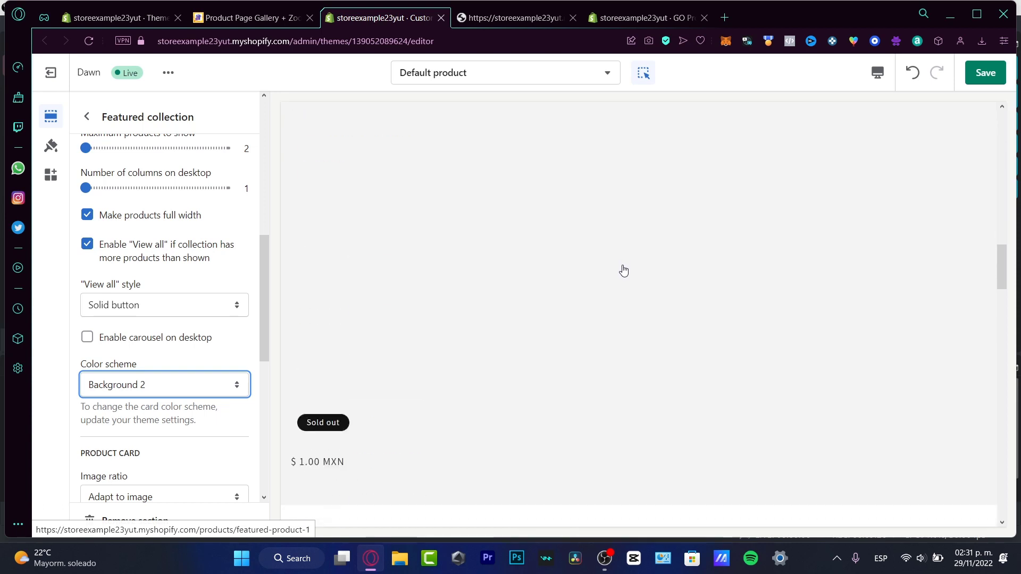
scroll(624, 271, "down", 2)
scroll(624, 270, "up", 18)
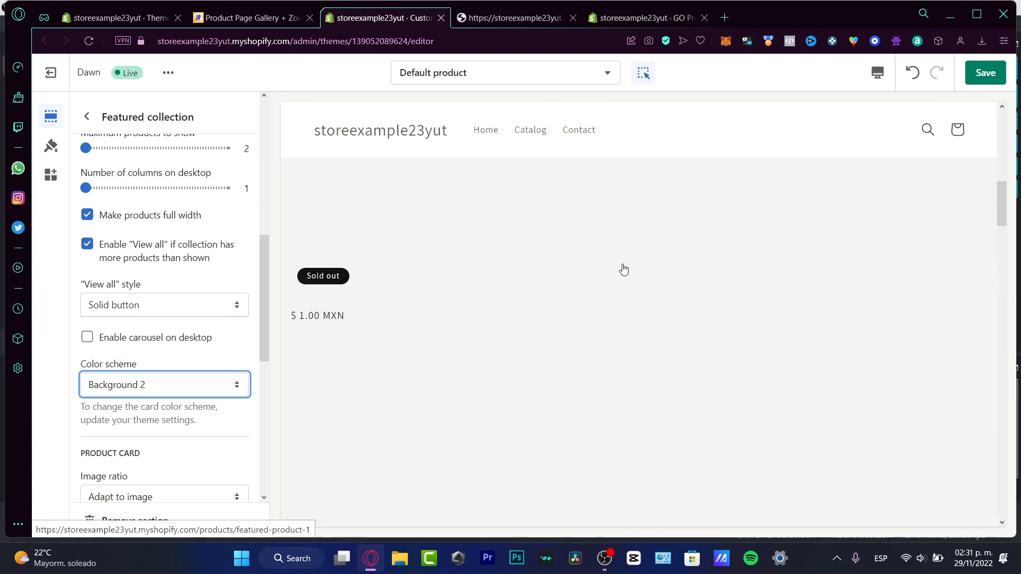
scroll(624, 272, "down", 15)
scroll(623, 275, "up", 7)
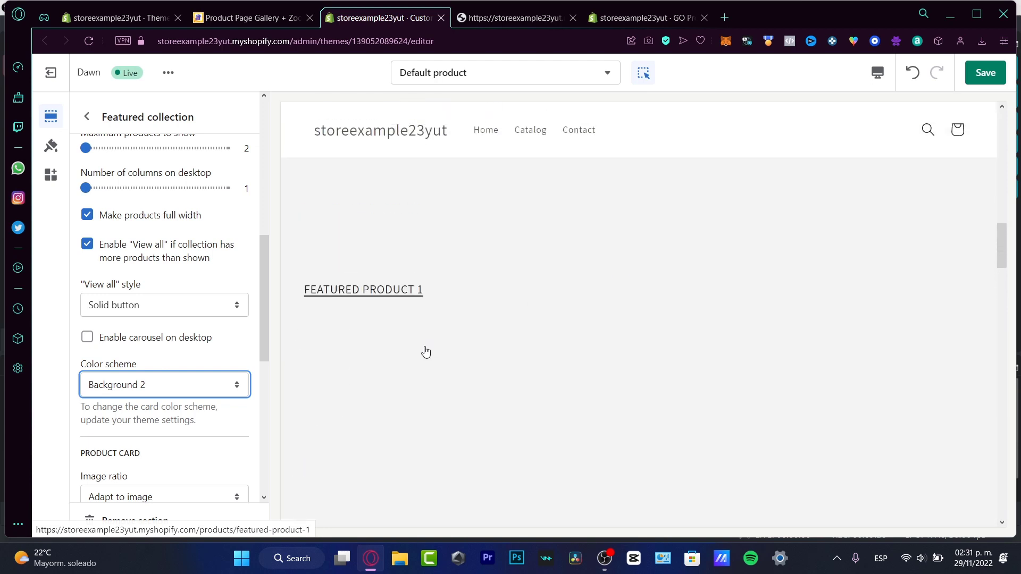
scroll(622, 318, "up", 4)
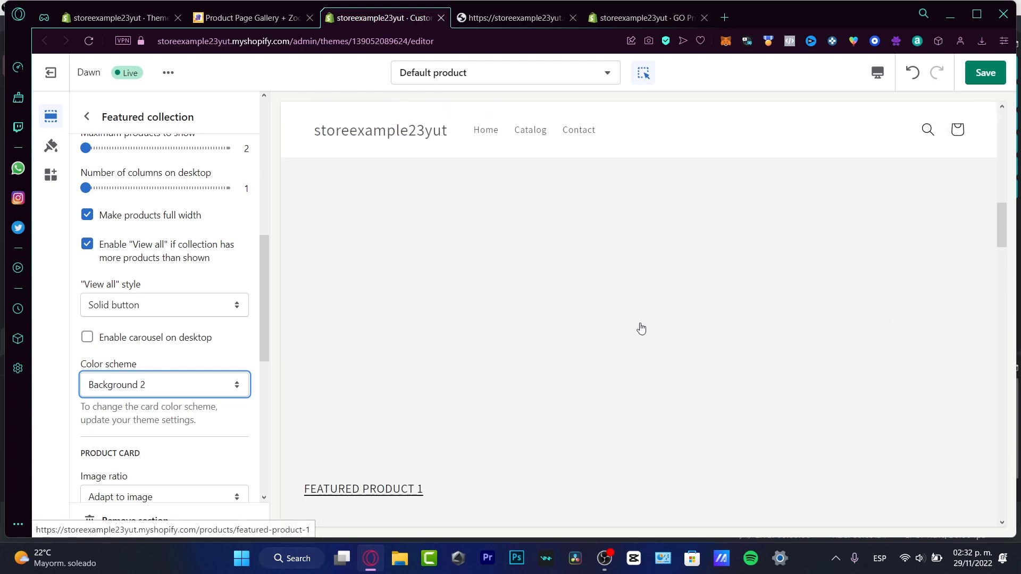
scroll(838, 351, "down", 10)
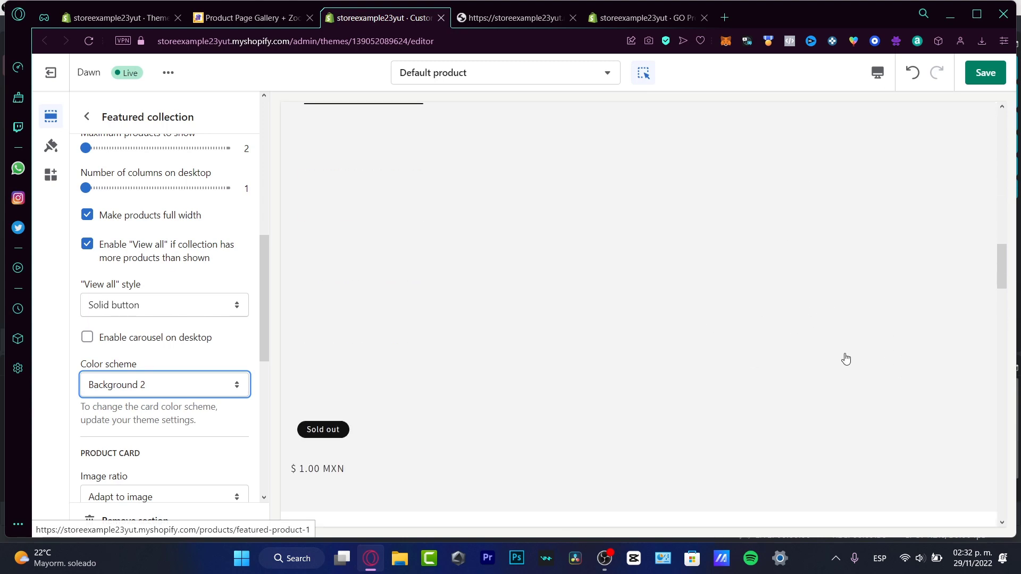
scroll(723, 455, "down", 4)
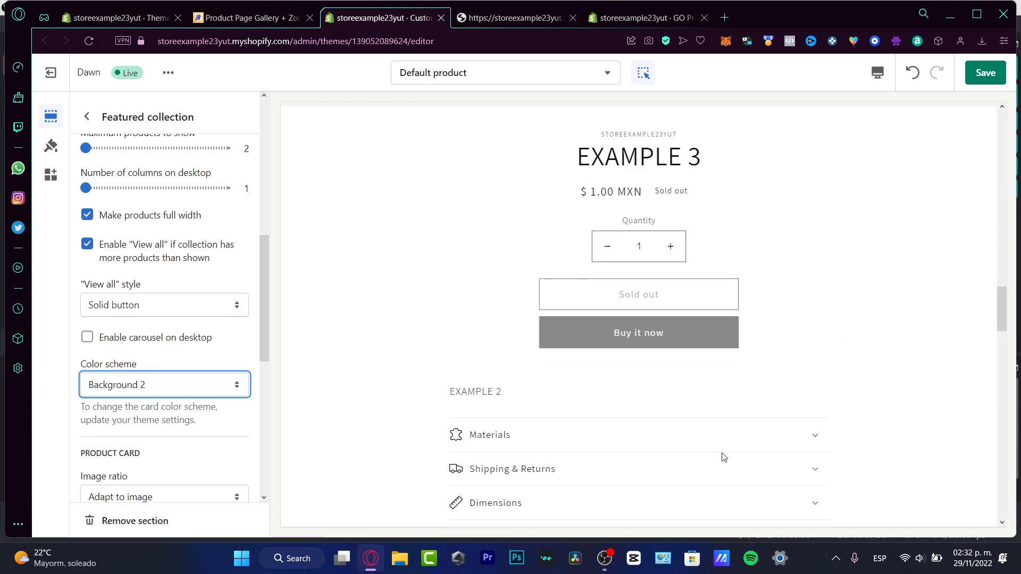
scroll(873, 343, "up", 20)
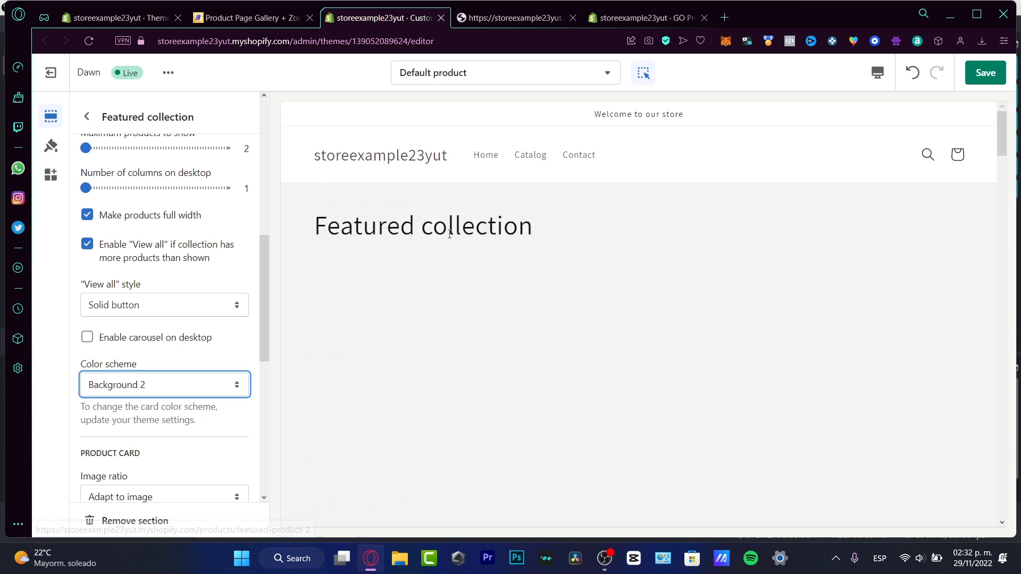
Change the Featured collection section's heading to "collection 2022 Winter"
scroll(255, 271, "up", 8)
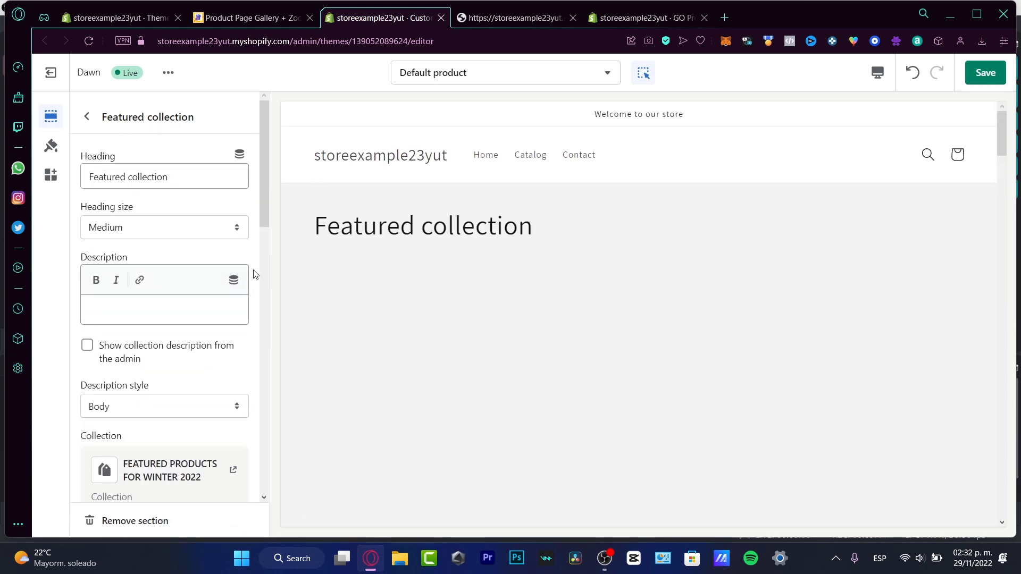
triple_click(199, 171)
type("collection 2022")
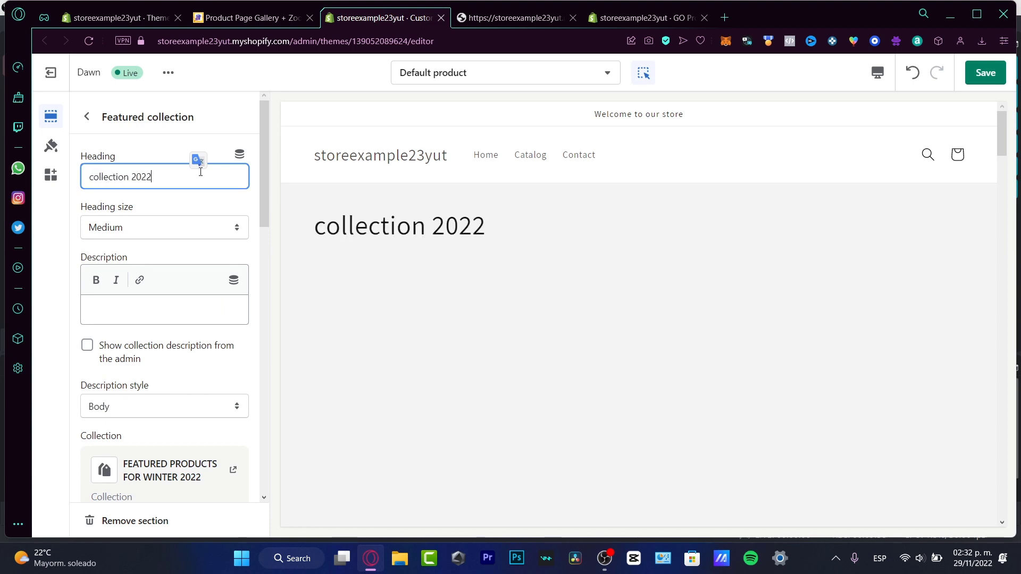
type(" Winter")
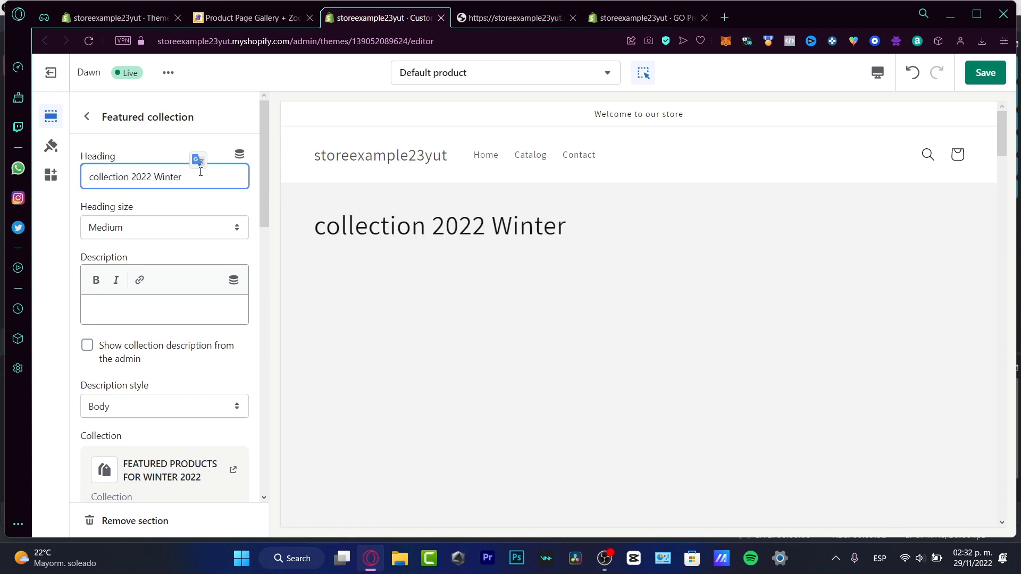